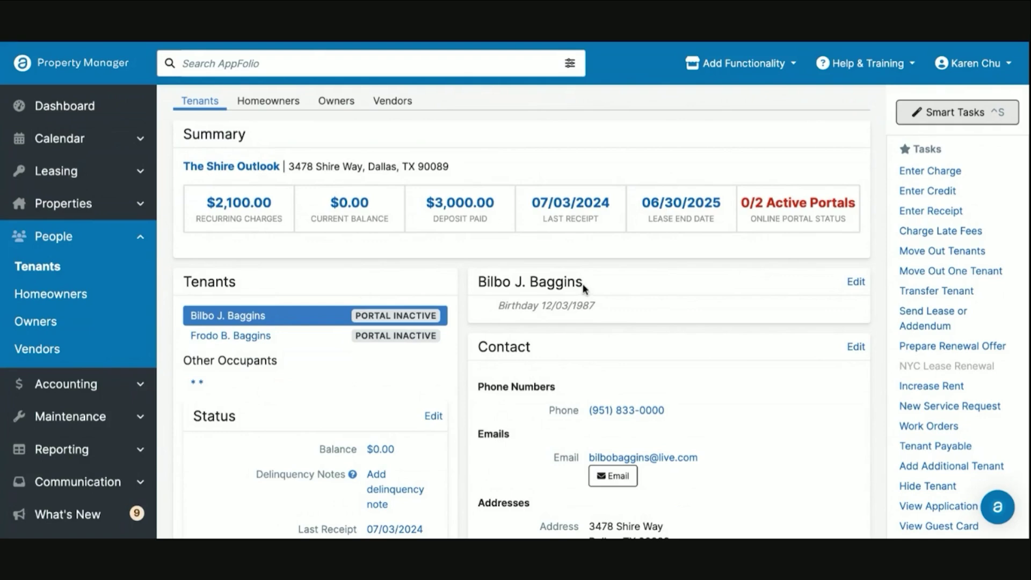
Open the Transfer Tenant form from the Tasks list on The Shire Outlook tenant page.
left_click(934, 292)
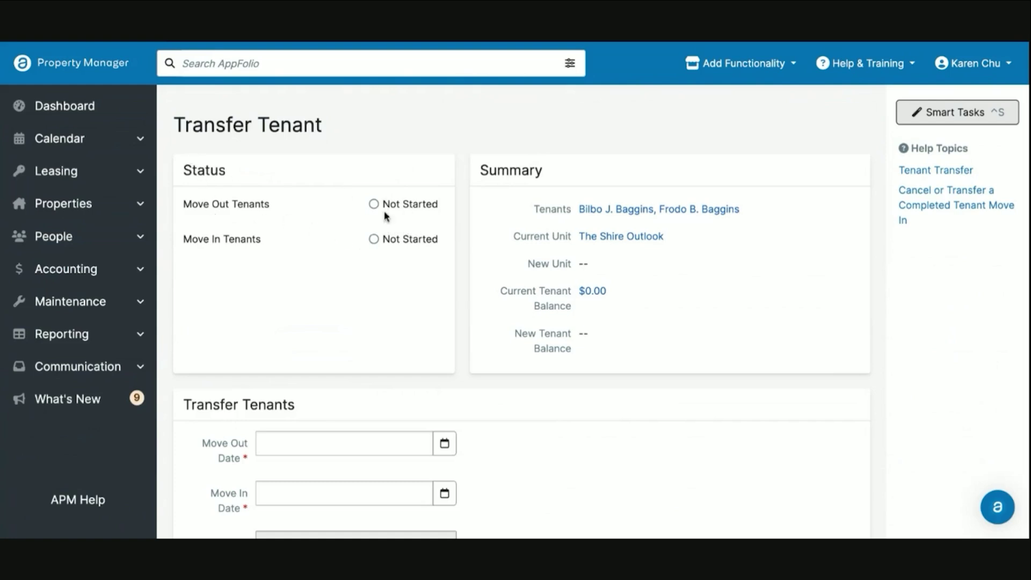
Set both the move-out and move-in dates to 07/03/2024.
left_click_drag(185, 204, 273, 207)
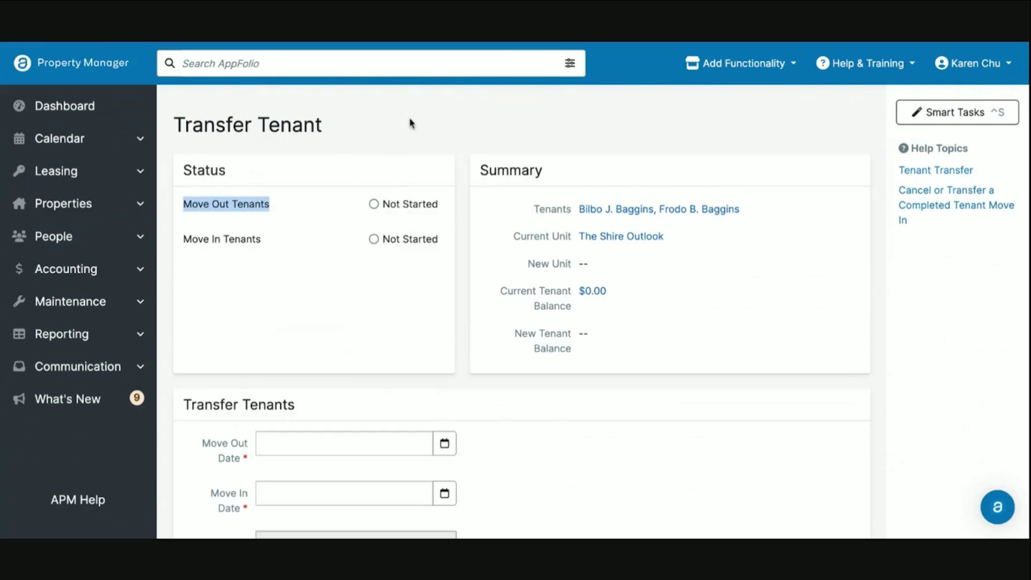
left_click_drag(184, 240, 257, 238)
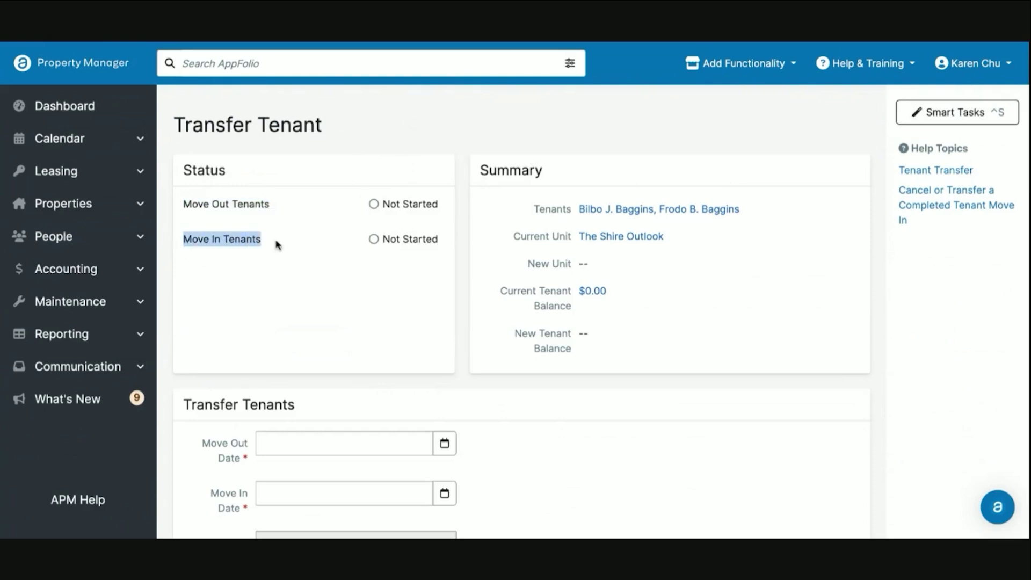
scroll(424, 115, "down", 1)
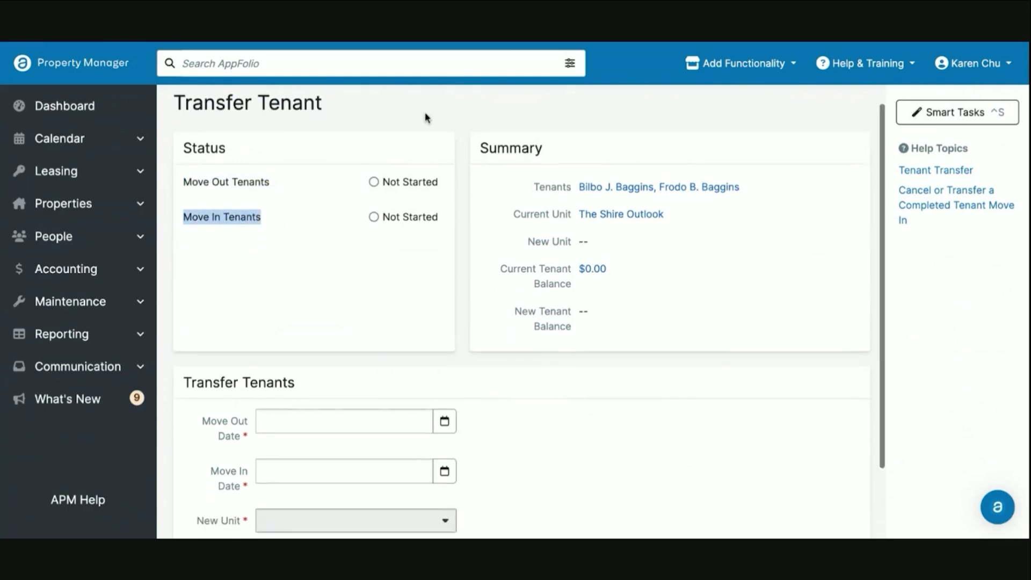
scroll(460, 331, "down", 1)
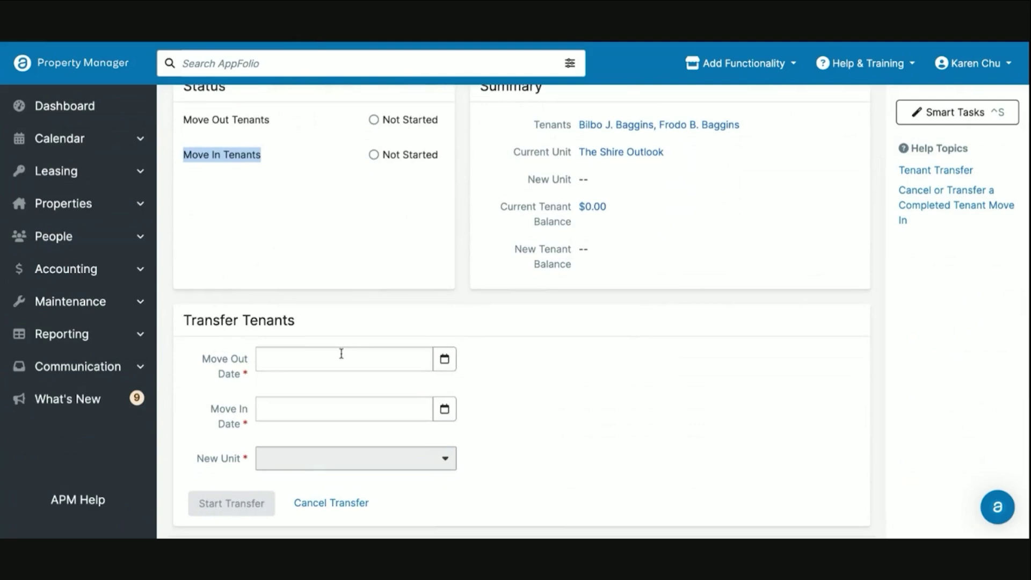
scroll(376, 317, "down", 1)
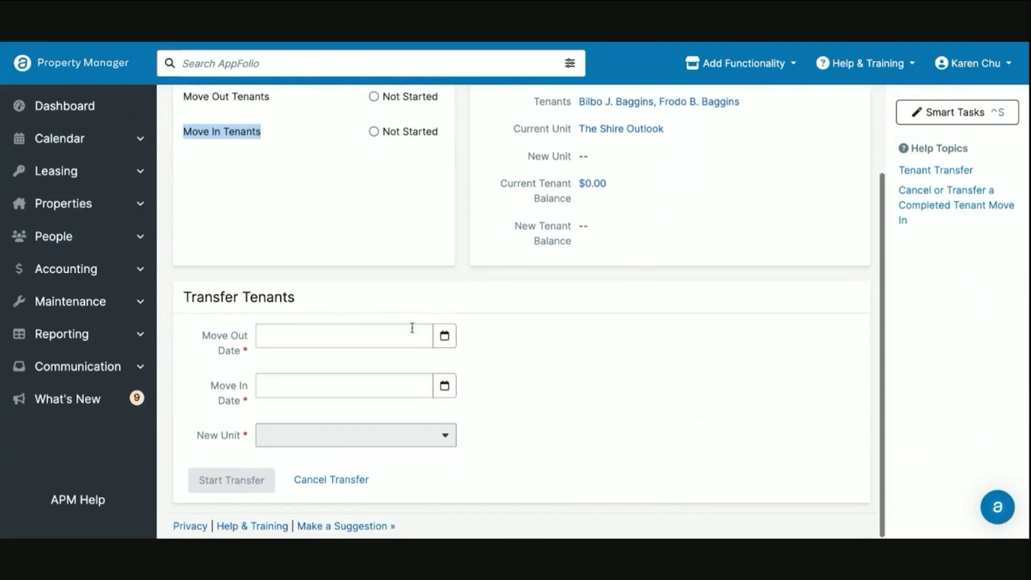
left_click(444, 337)
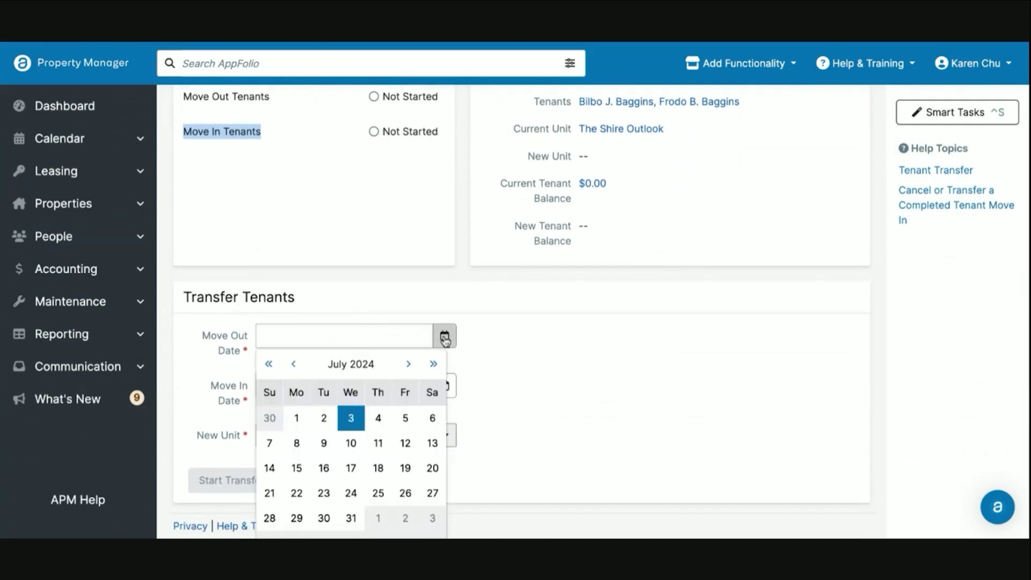
left_click(351, 417)
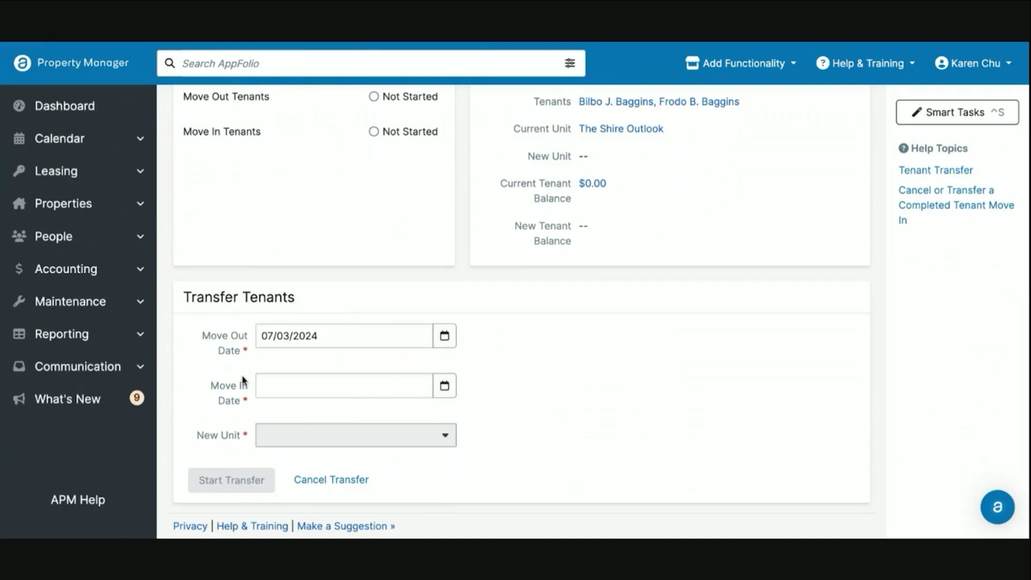
left_click(445, 386)
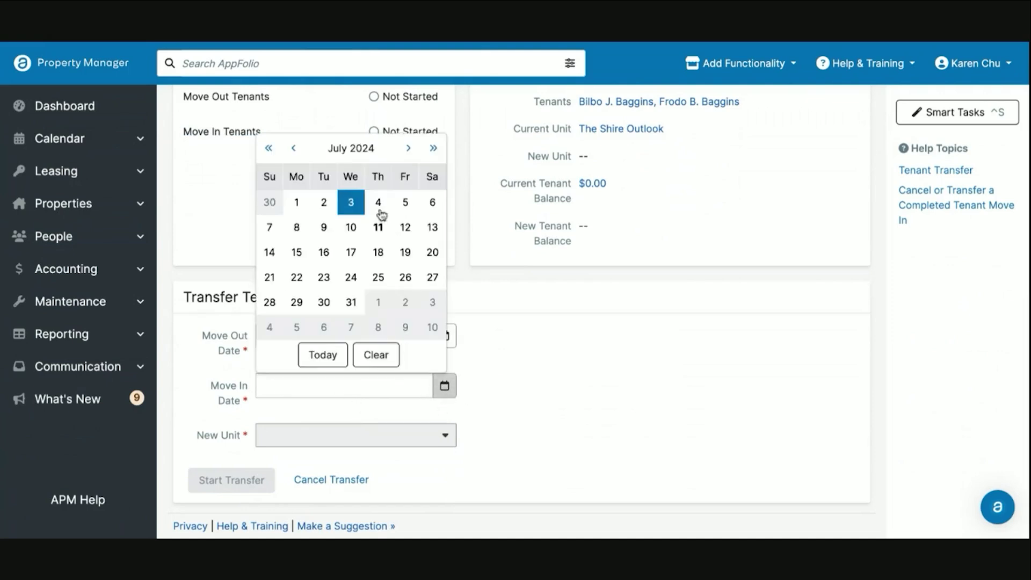
left_click(352, 203)
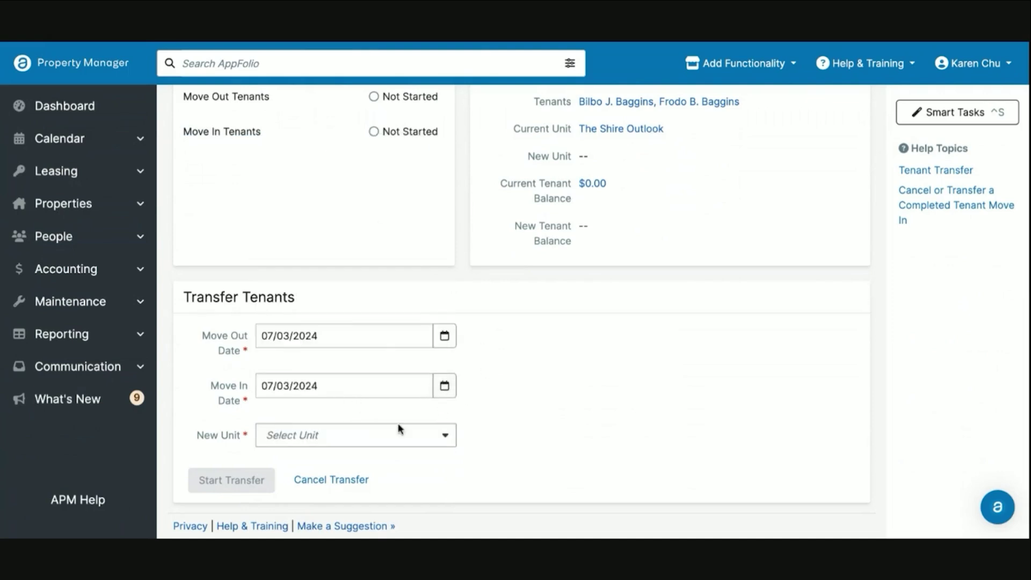
Choose Rivendalle Unit 1 as the new unit and start the transfer.
left_click(391, 441)
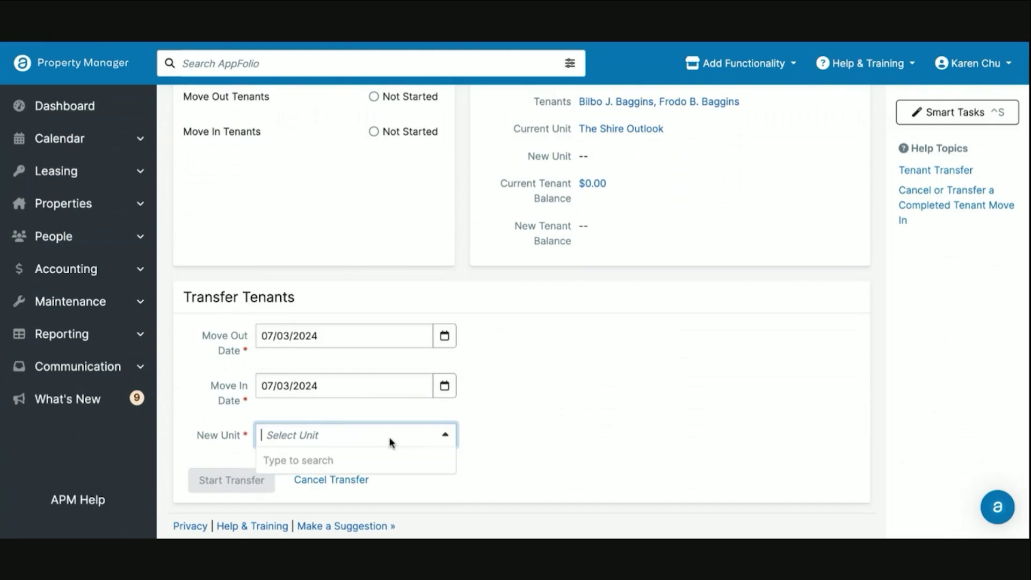
type("re")
type("iv")
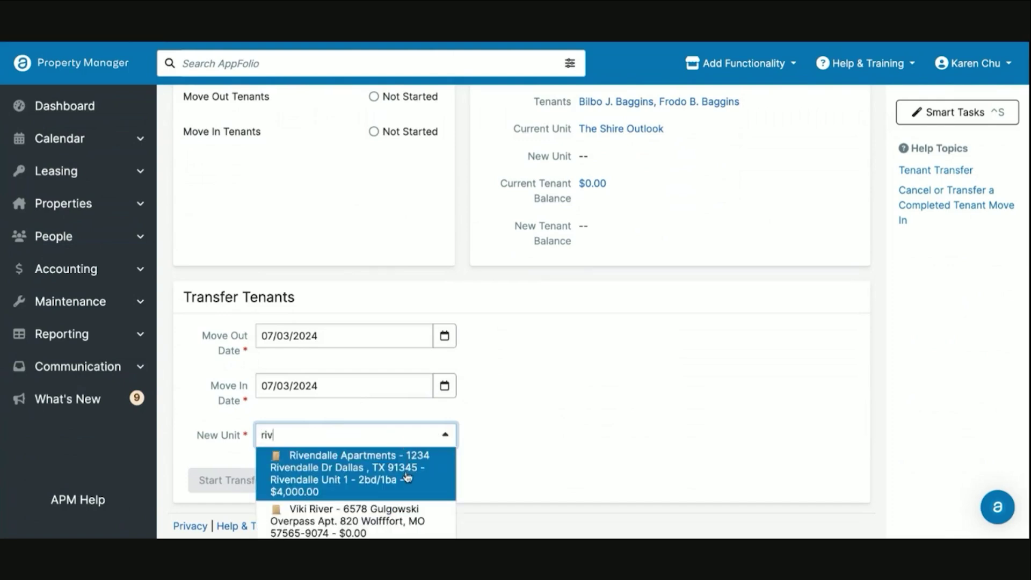
left_click(406, 478)
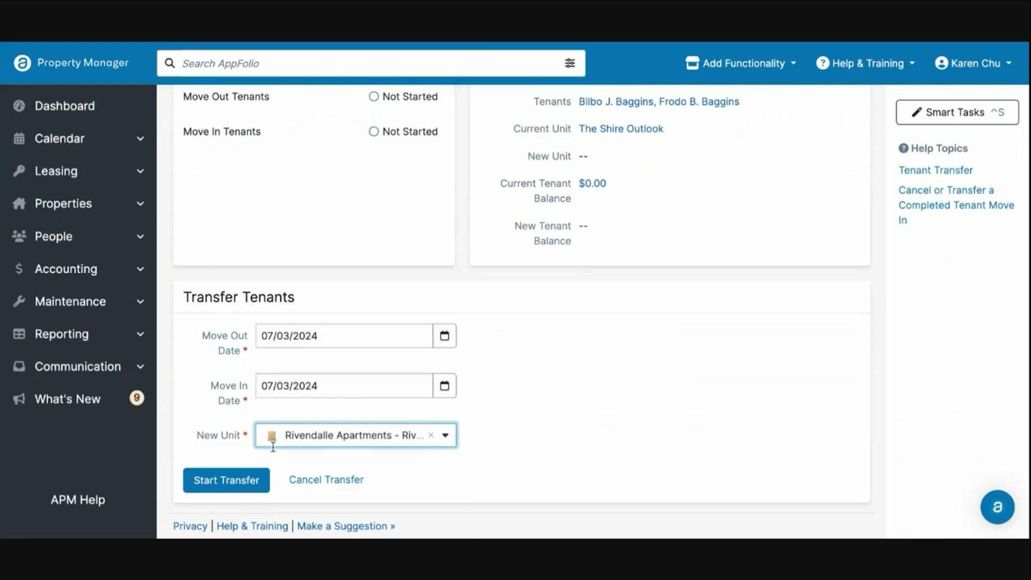
left_click(241, 484)
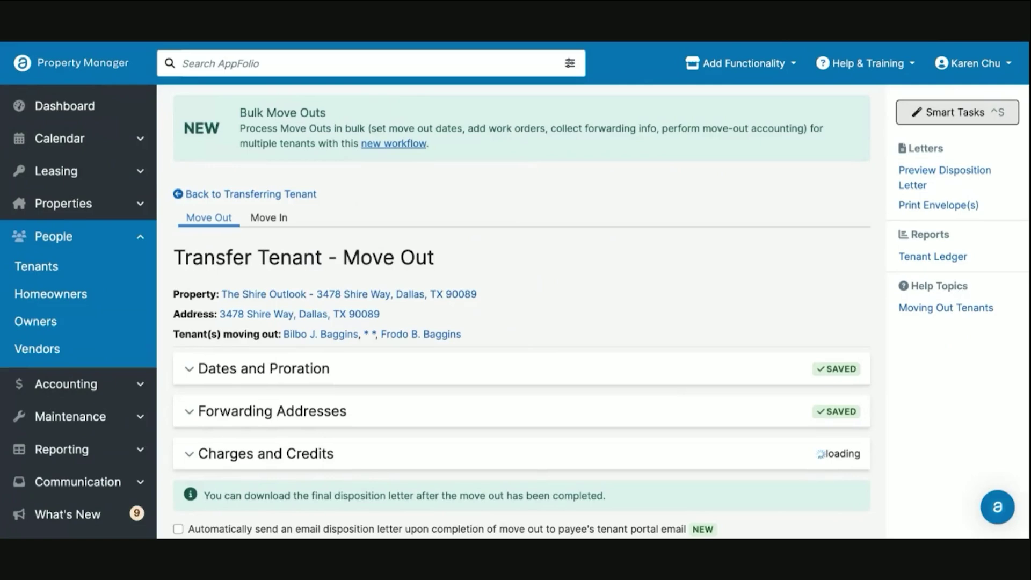
Under Charges and Credits, set the $3000.00 balance to 'Yes, transfer to new unit' rather than refund.
scroll(537, 301, "down", 3)
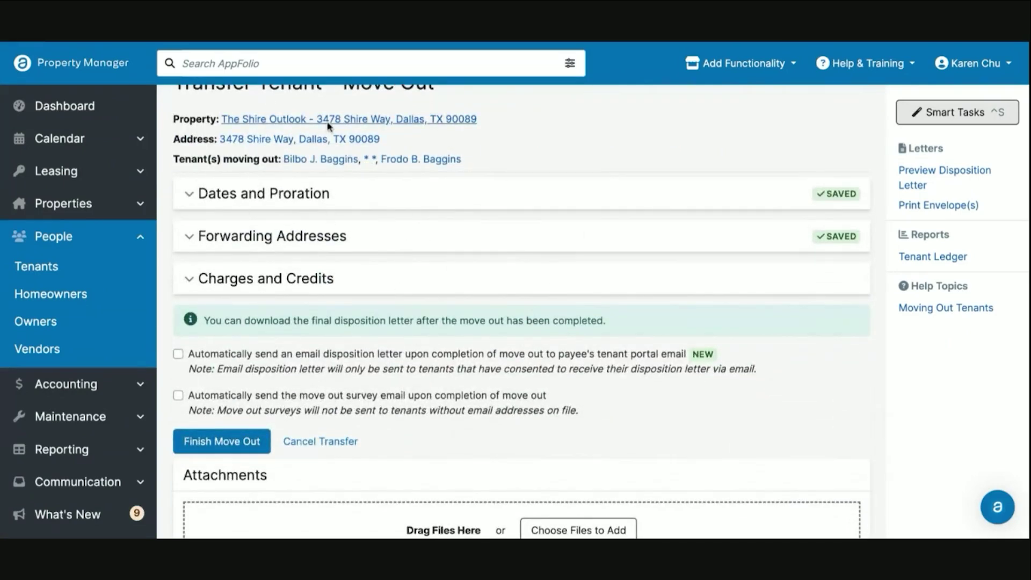
left_click(326, 269)
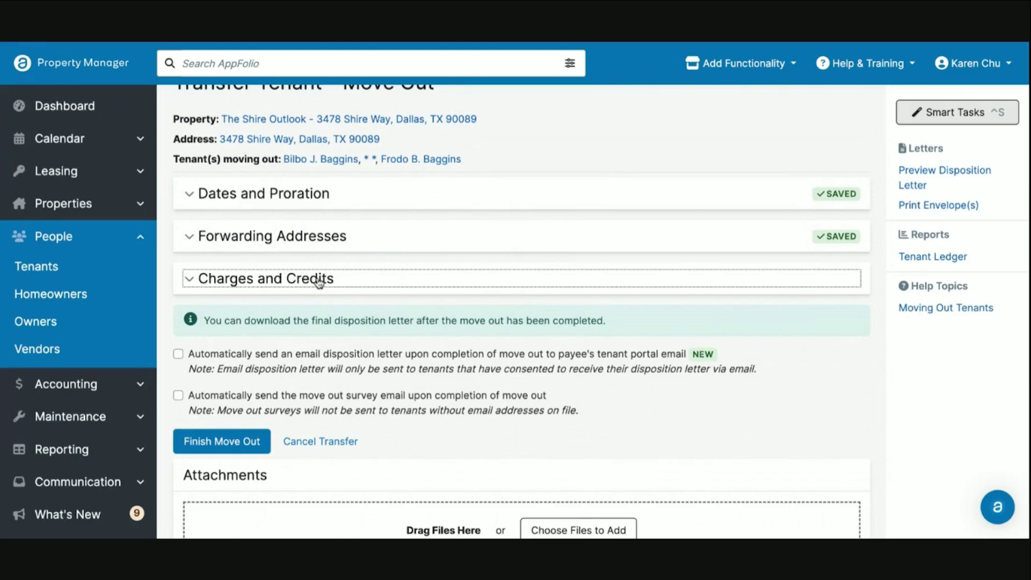
scroll(391, 272, "down", 2)
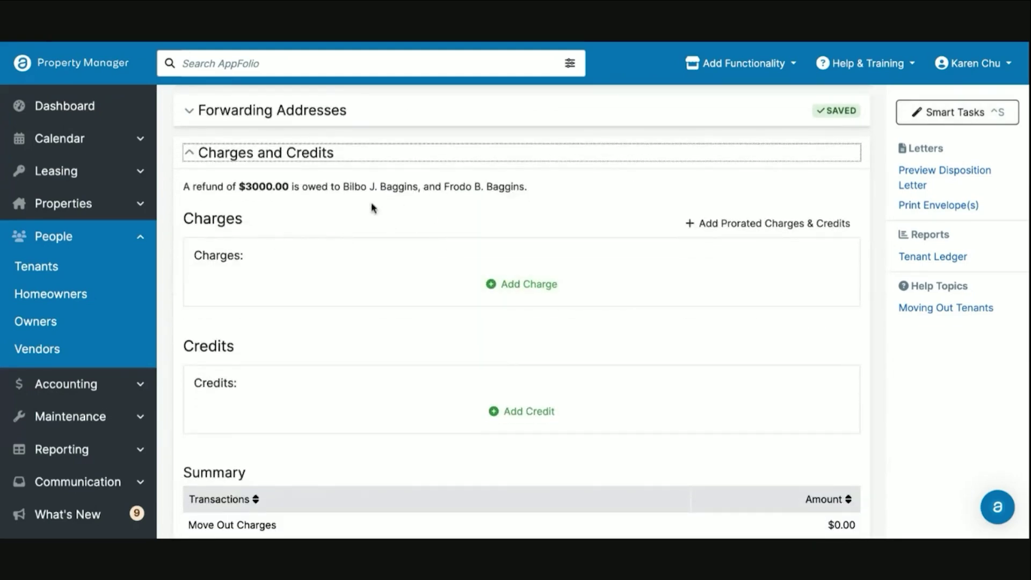
scroll(464, 283, "down", 4)
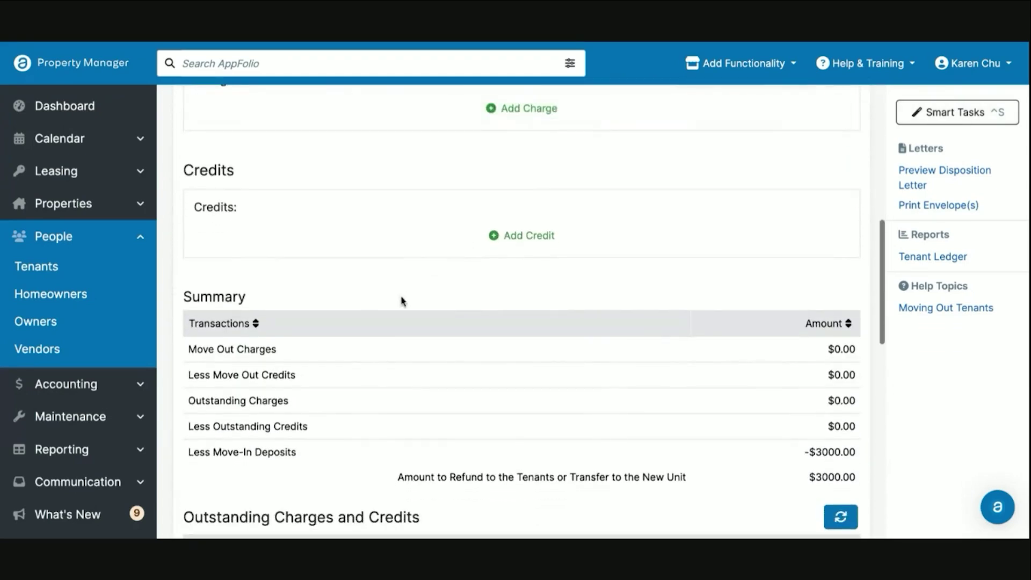
scroll(403, 301, "down", 4)
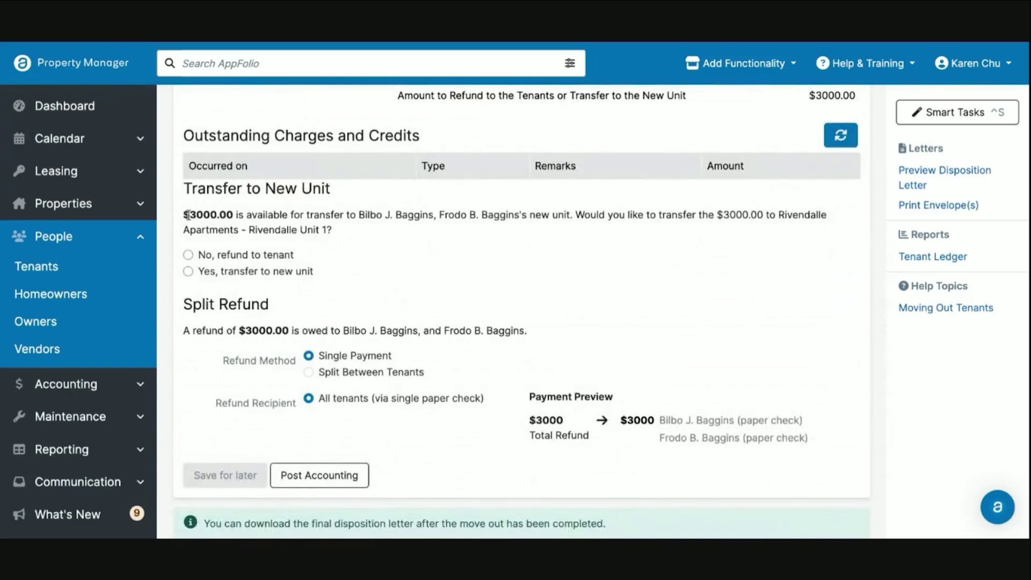
left_click_drag(188, 214, 232, 215)
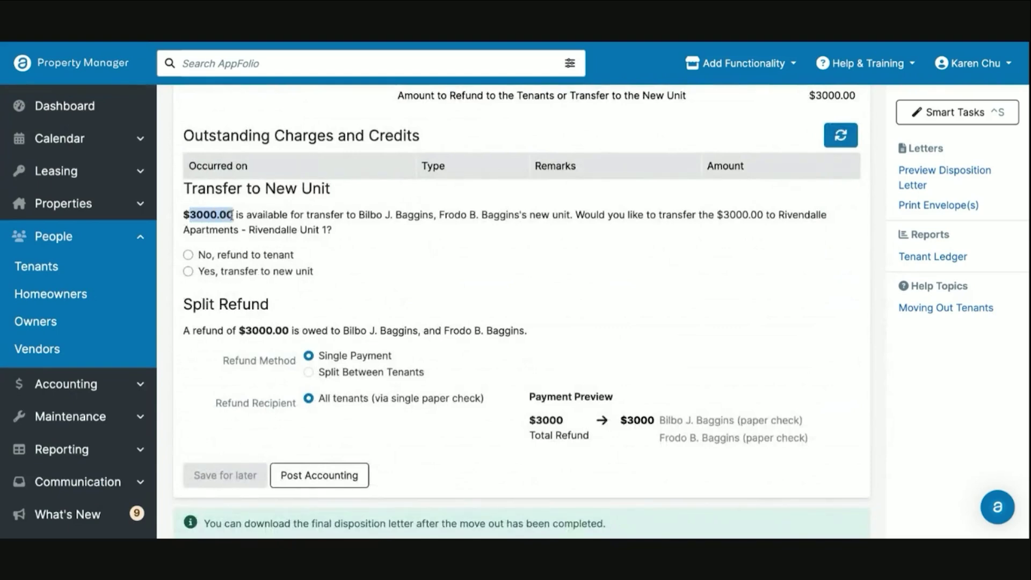
left_click(281, 274)
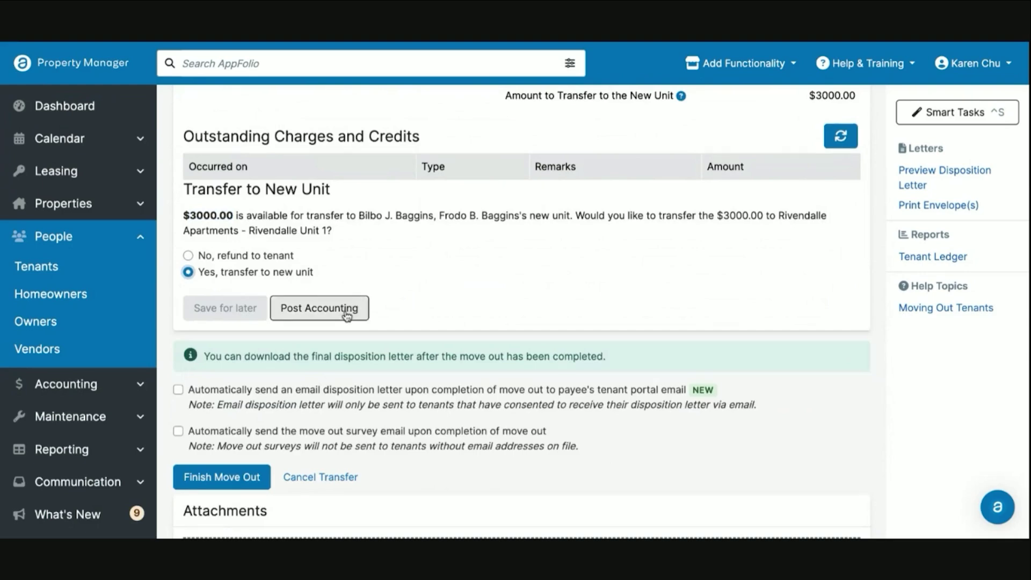
left_click(257, 258)
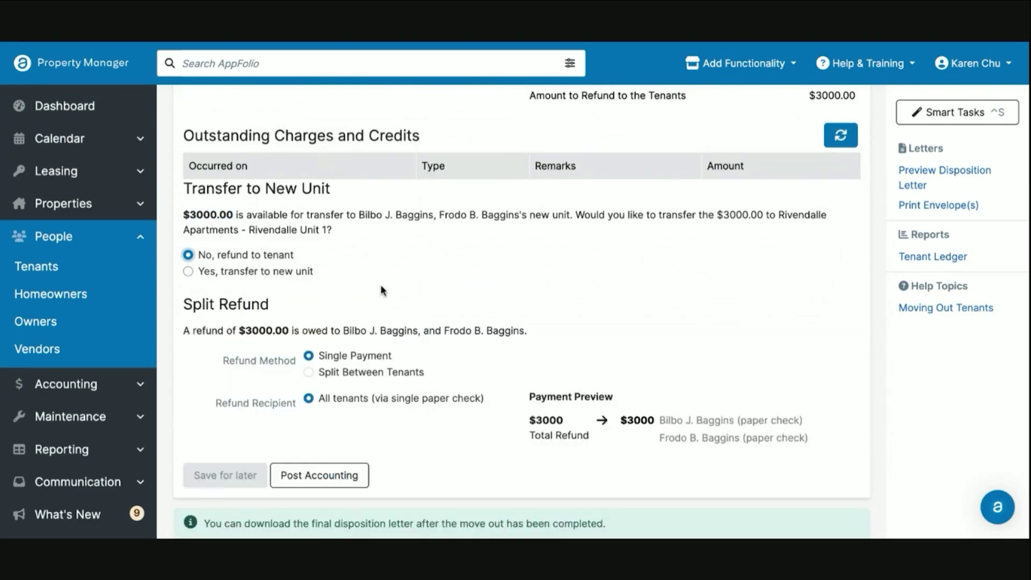
scroll(383, 291, "down", 1)
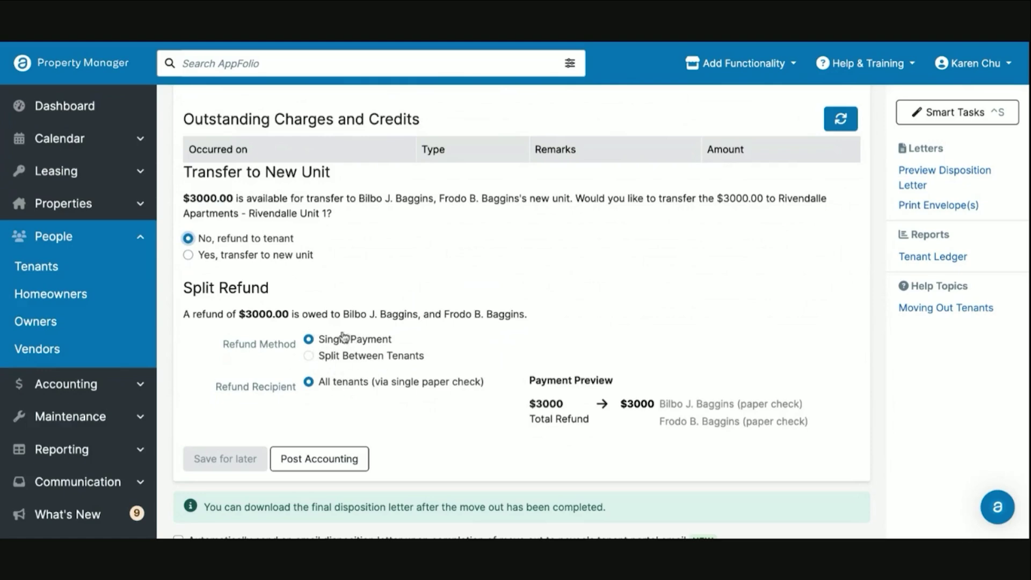
left_click(293, 263)
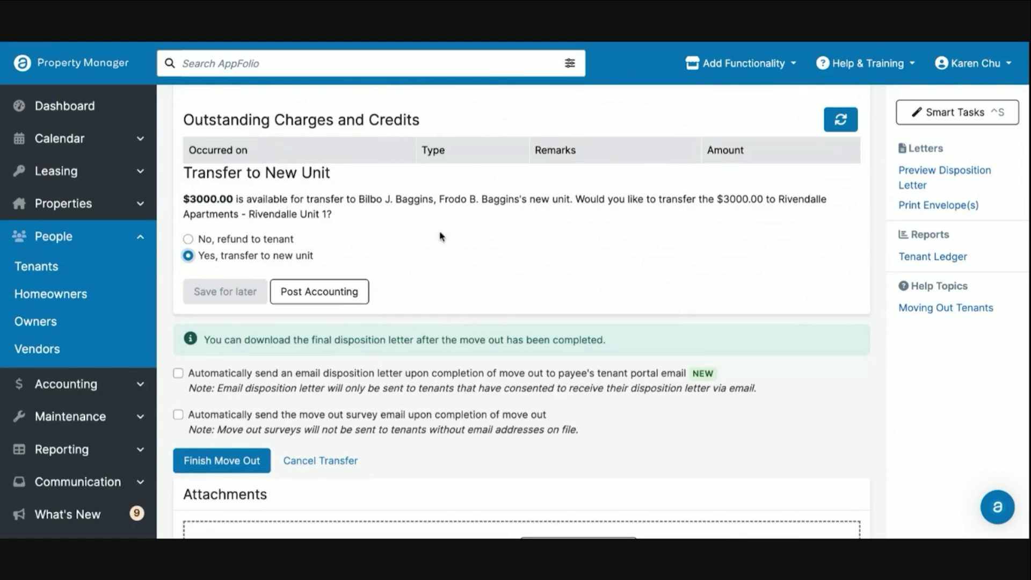
Post and confirm the move-out accounting, then review the -$3000.00 security deposit transaction.
left_click(340, 298)
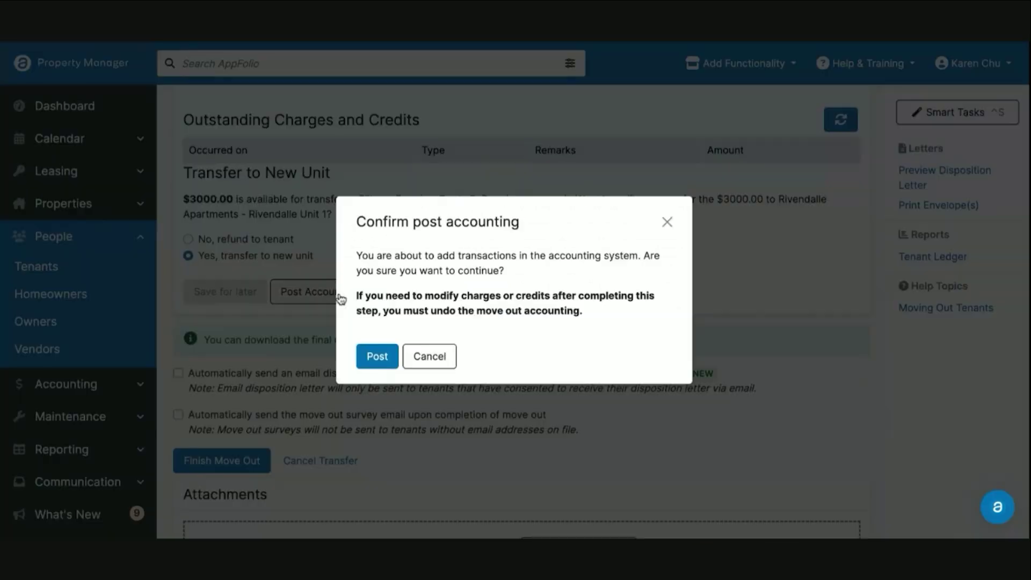
left_click(385, 354)
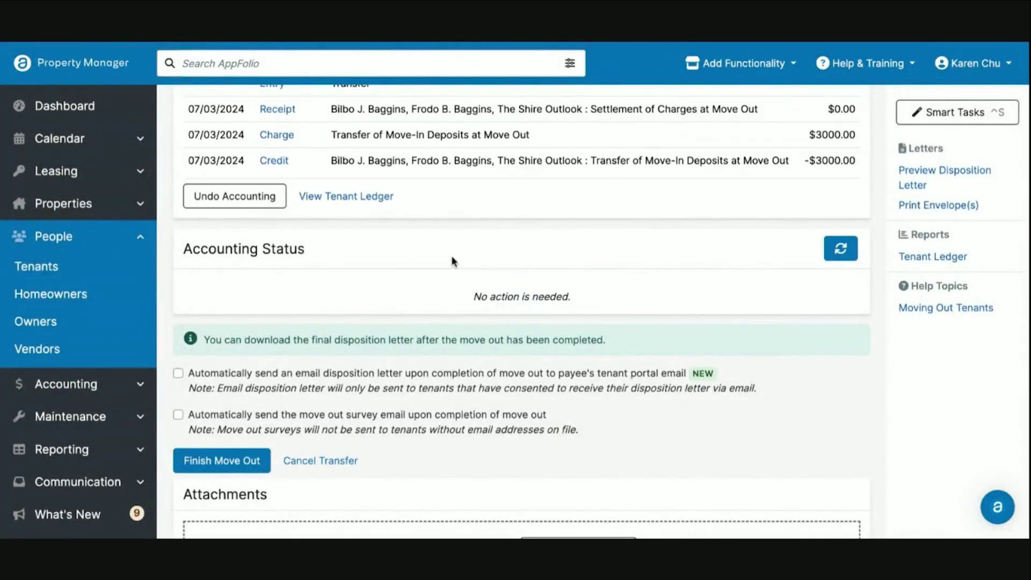
scroll(451, 261, "up", 2)
scroll(537, 268, "down", 1)
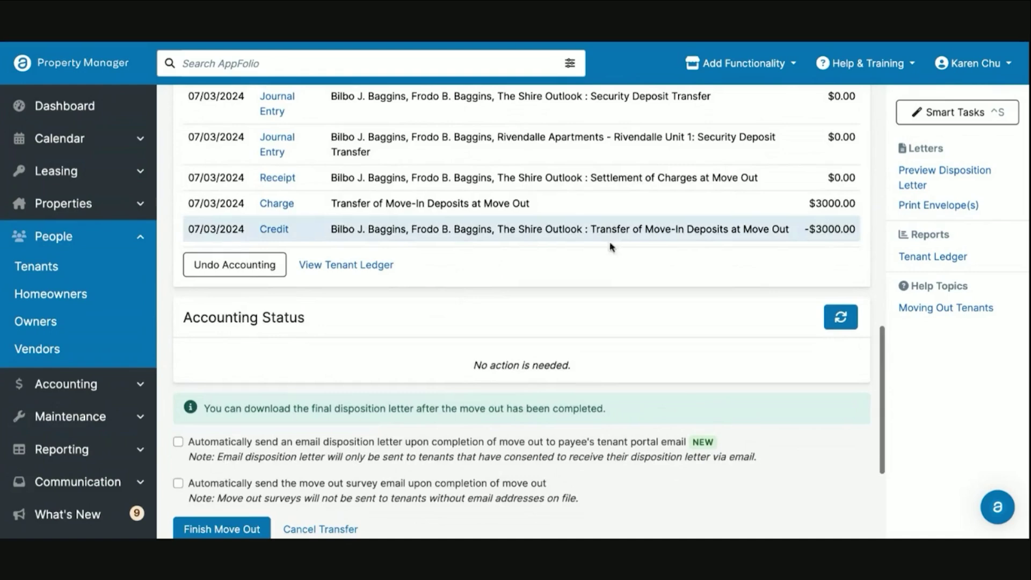
scroll(537, 226, "up", 2)
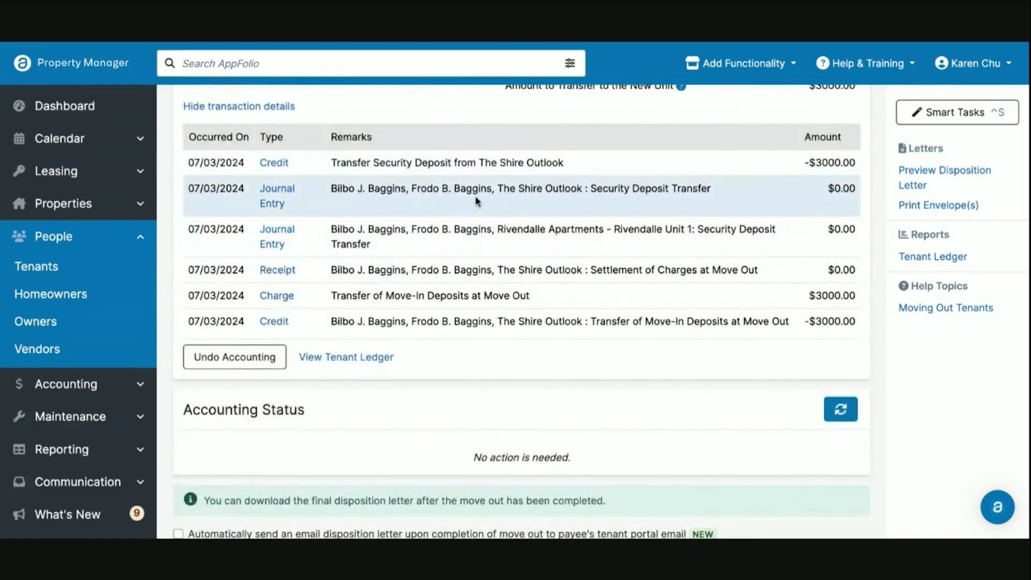
scroll(464, 194, "up", 3)
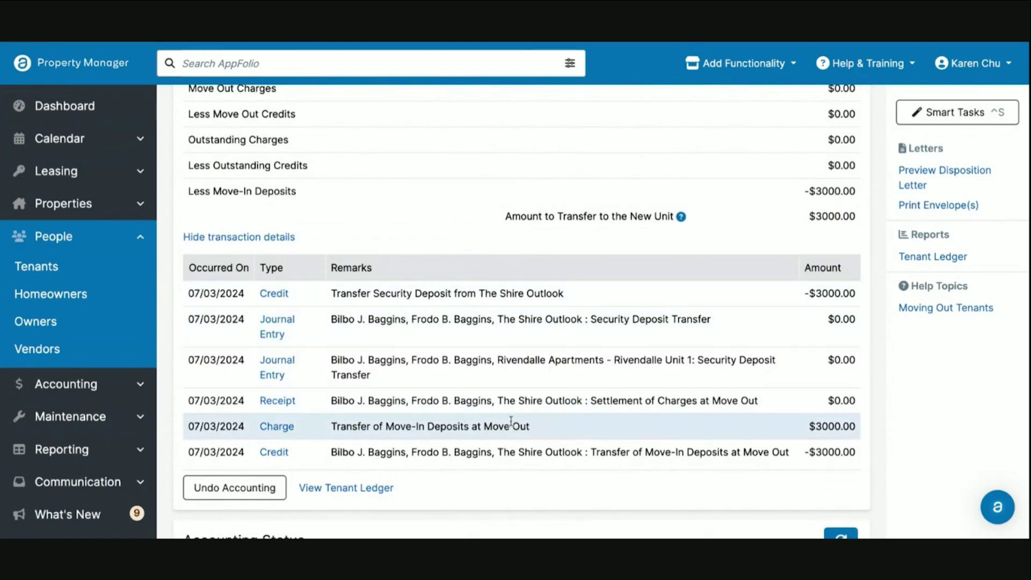
Check the $3,000.00 transfer charge is posted to 21410: Deposit Clearing, then return to Move Out.
left_click(282, 296)
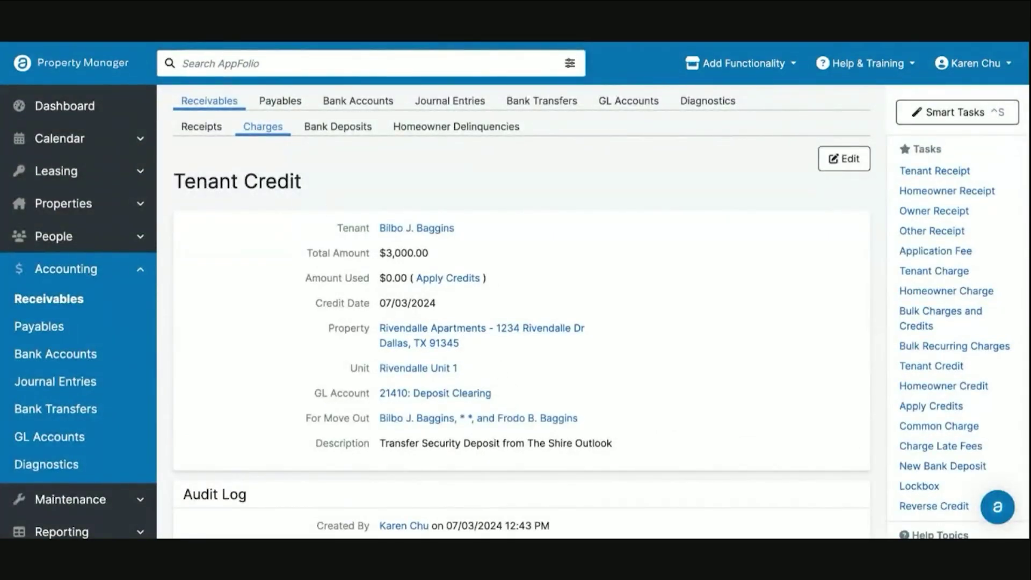
key("alt+Left")
scroll(295, 349, "down", 1)
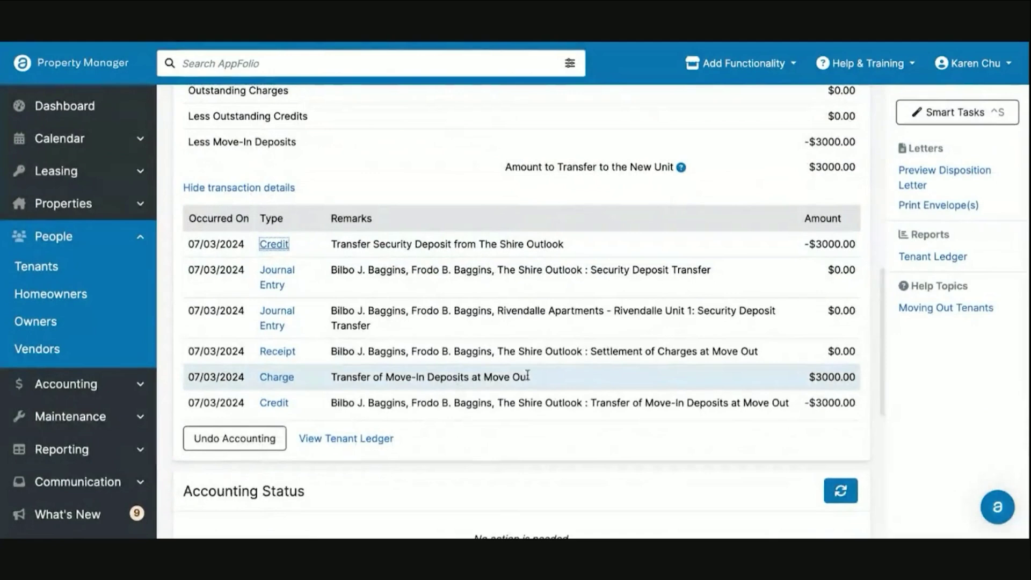
left_click(286, 378)
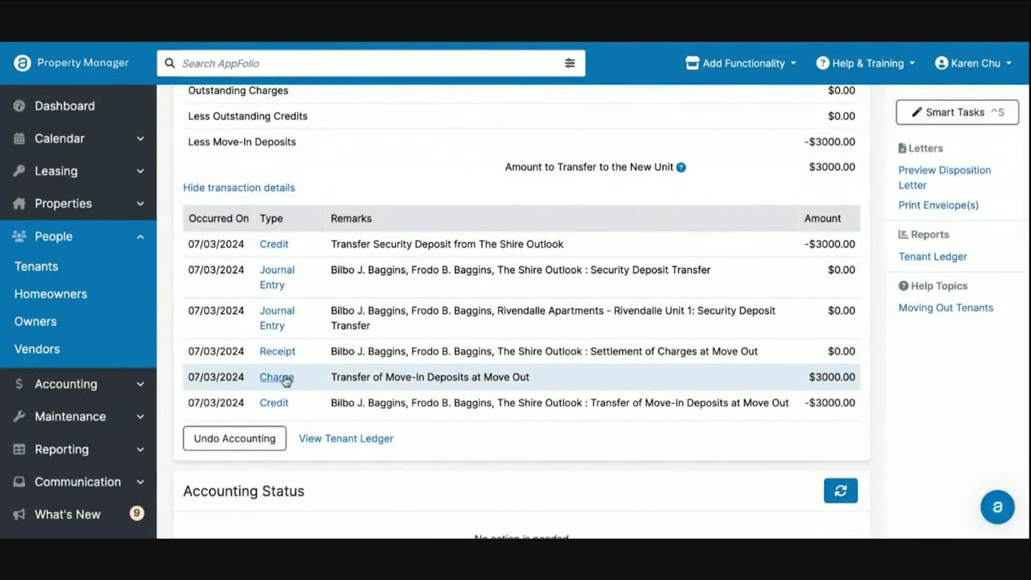
left_click_drag(316, 395, 525, 400)
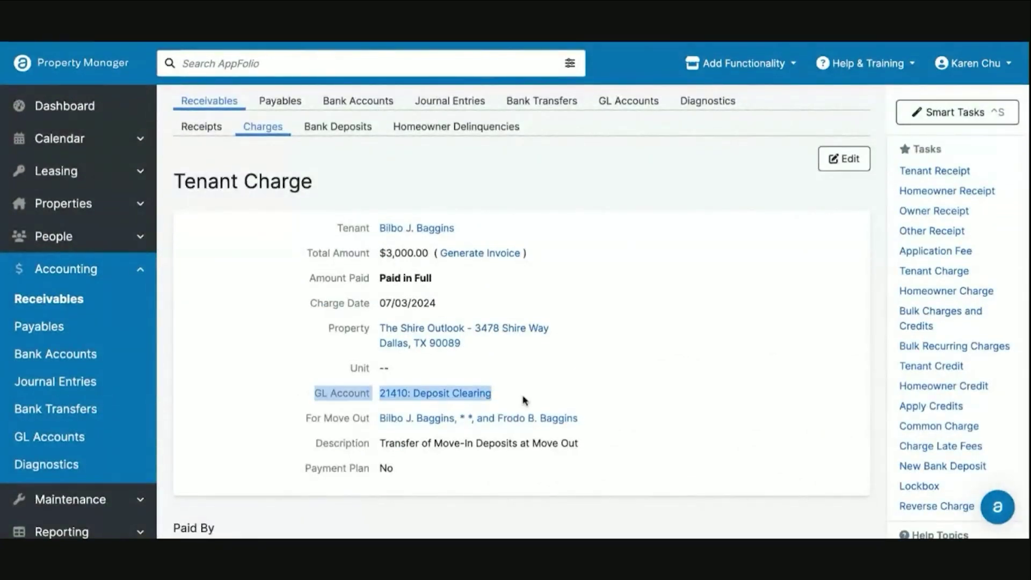
left_click(527, 397)
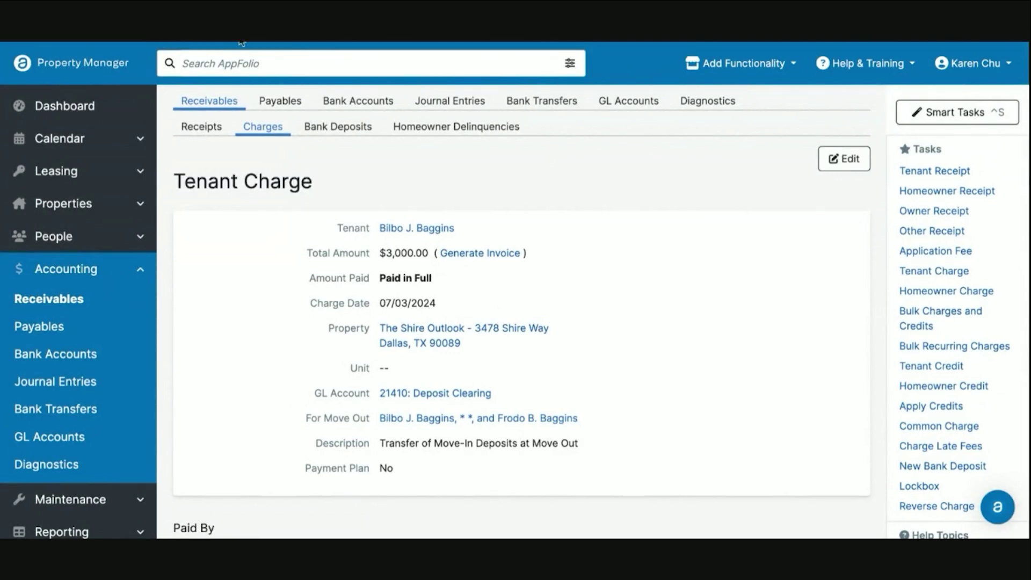
key("alt+Left")
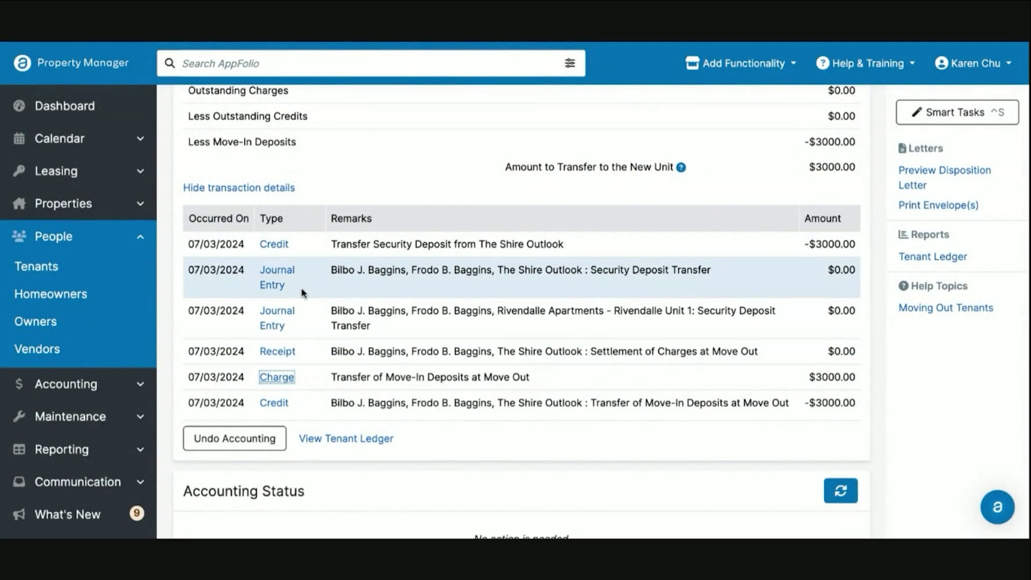
scroll(303, 292, "up", 10)
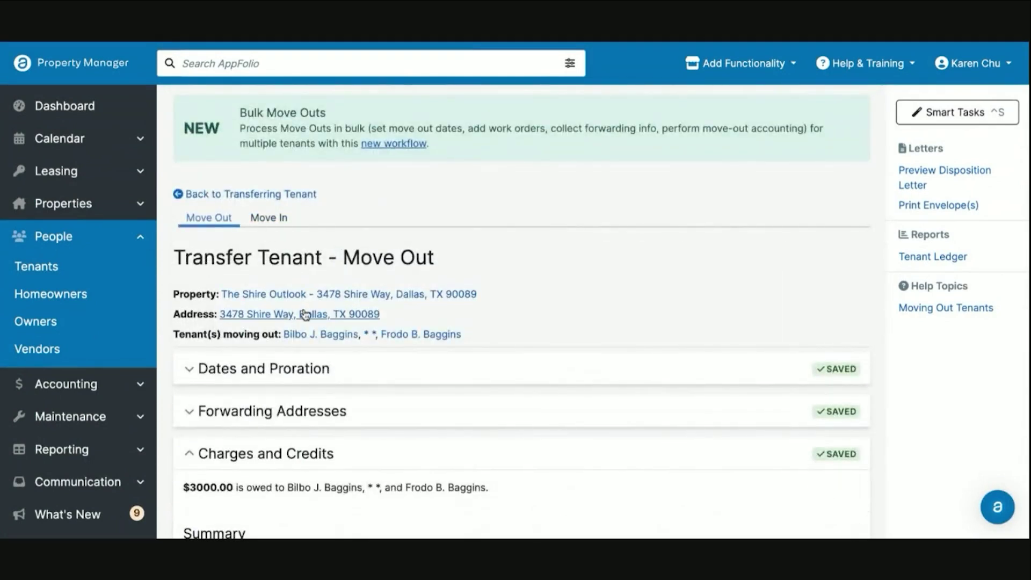
On the Move In tab, continue past the tenant profile to Select Unit with Rivendalle Unit 1.
left_click(270, 221)
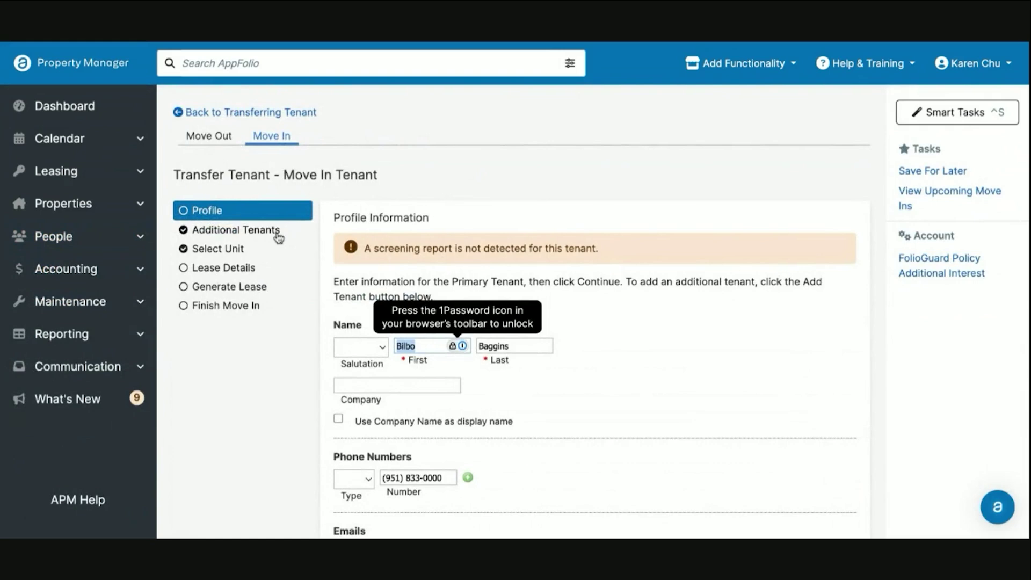
scroll(283, 268, "down", 1)
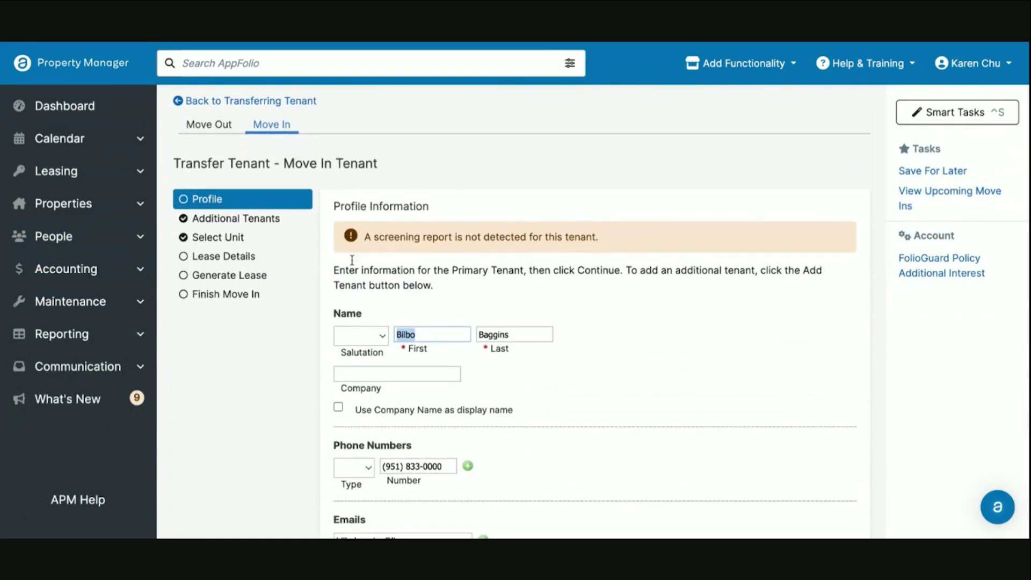
scroll(376, 285, "down", 2)
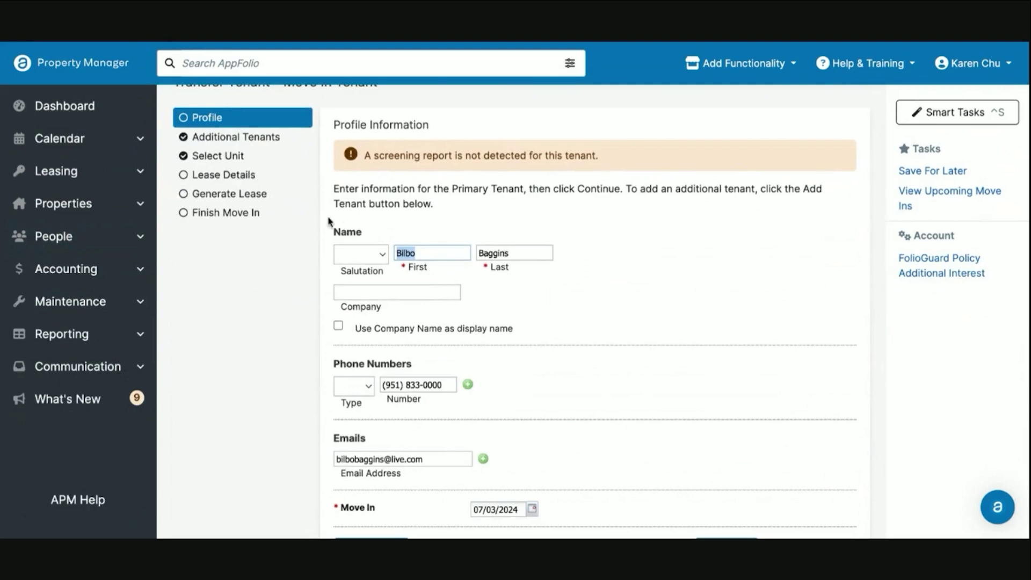
scroll(329, 222, "down", 5)
left_click(704, 313)
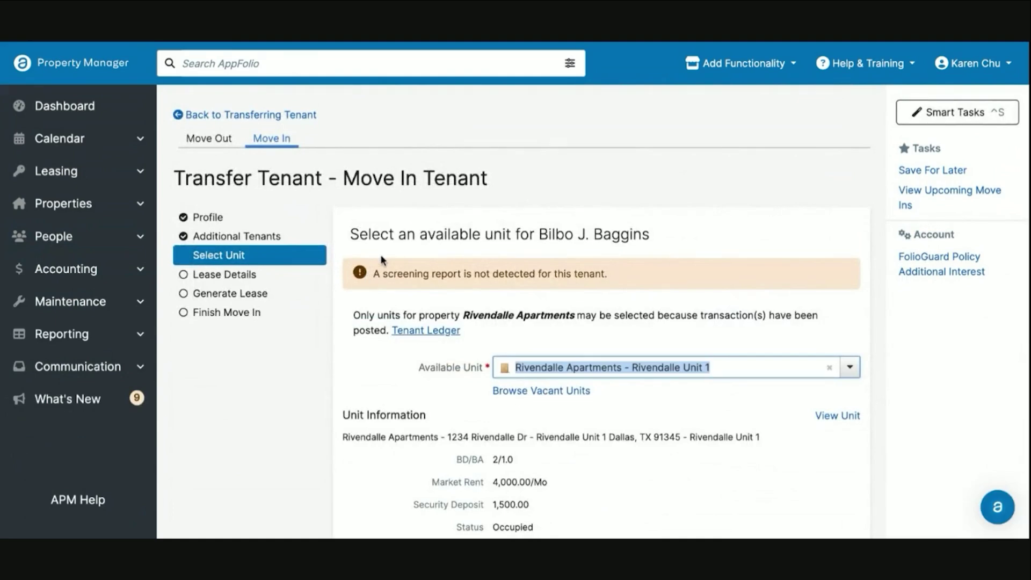
scroll(479, 272, "down", 1)
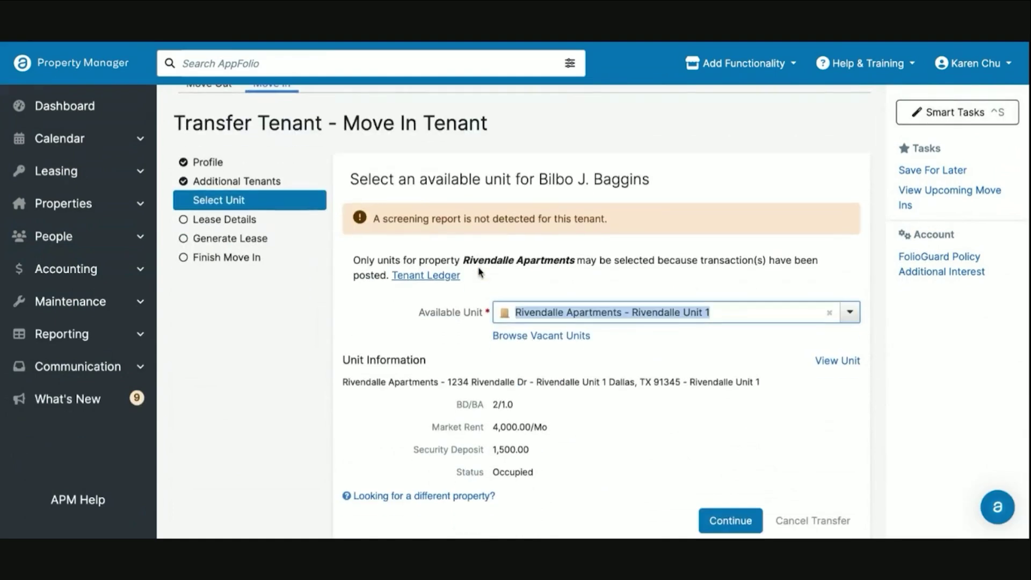
scroll(480, 271, "down", 3)
Confirm Rivendalle Unit 1 and review the lease's rent, pre-existing and move-in charges, finishing at $2,241.94.
left_click(740, 362)
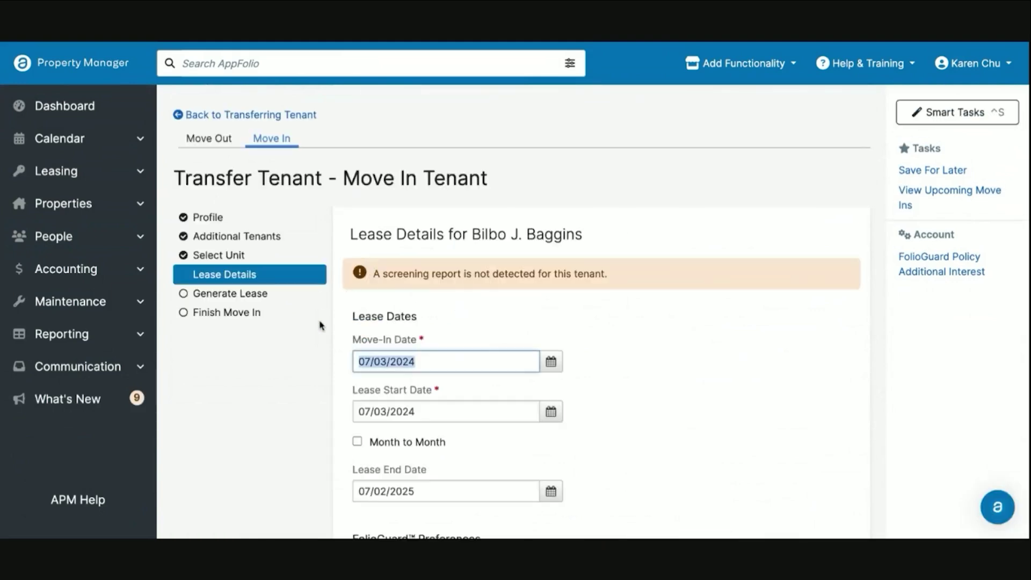
scroll(303, 367, "down", 1)
scroll(347, 291, "down", 4)
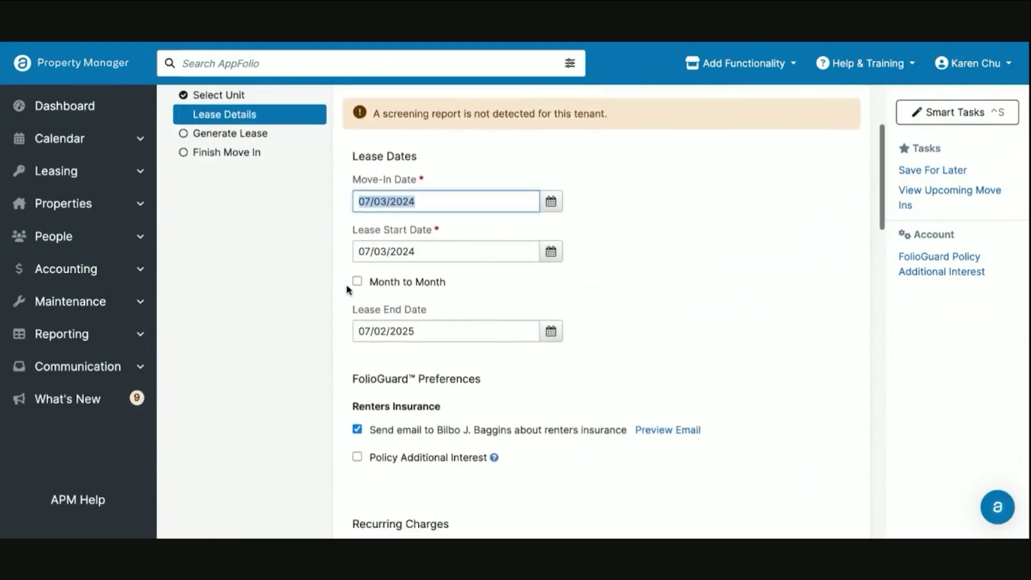
scroll(348, 290, "down", 3)
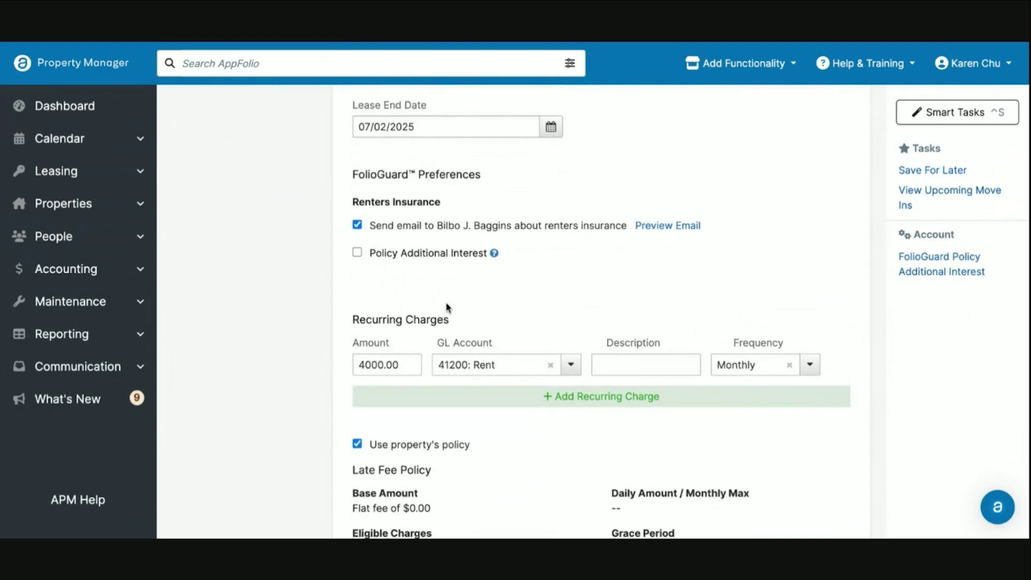
scroll(446, 307, "down", 2)
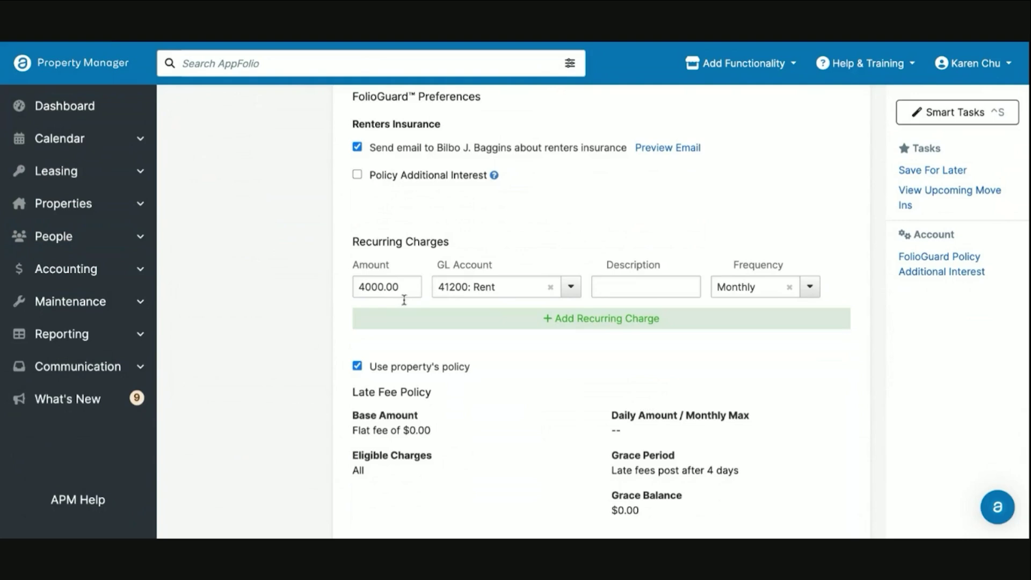
scroll(533, 409, "down", 5)
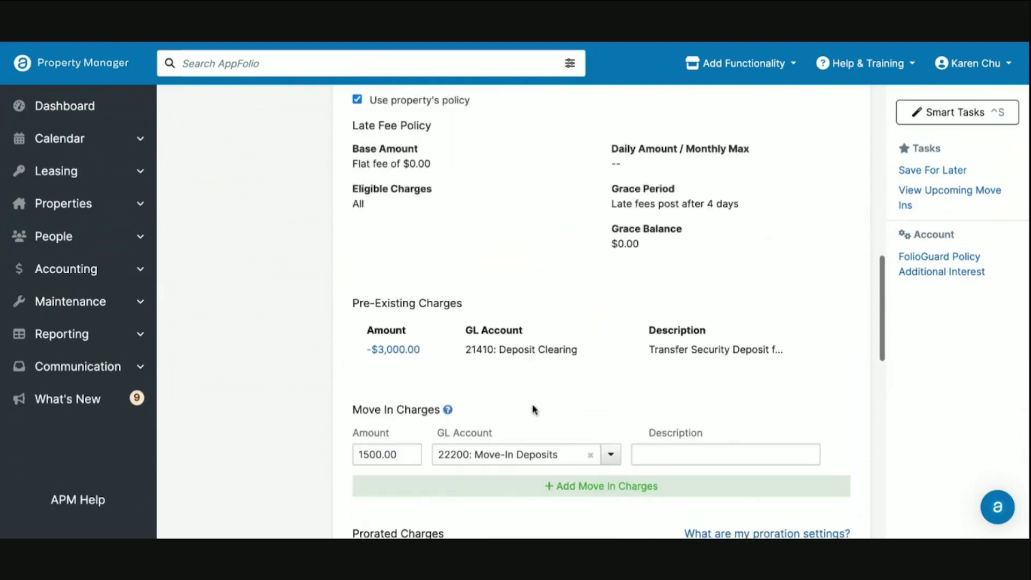
scroll(533, 409, "down", 2)
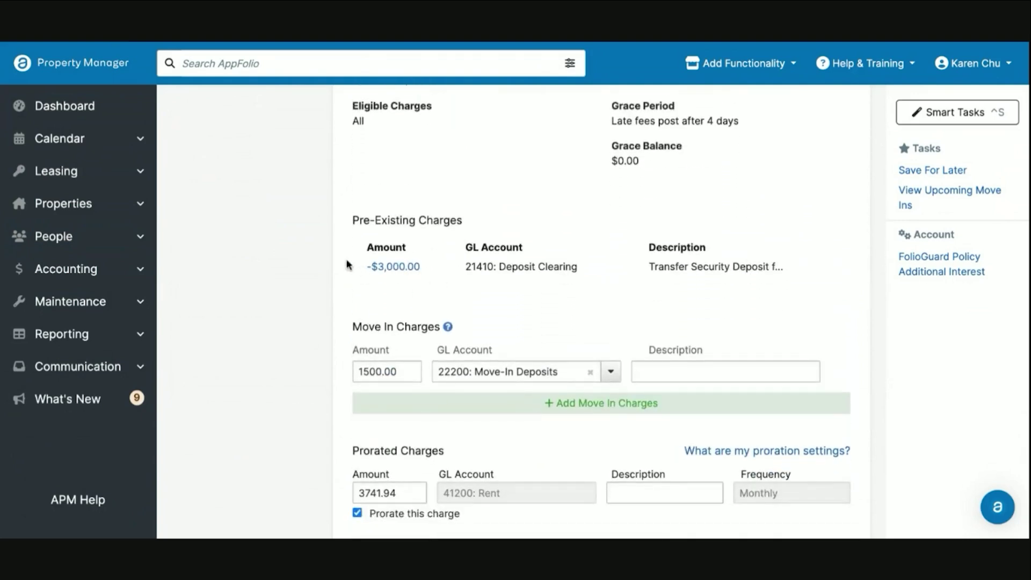
left_click_drag(346, 264, 474, 268)
left_click(477, 292)
scroll(517, 304, "down", 1)
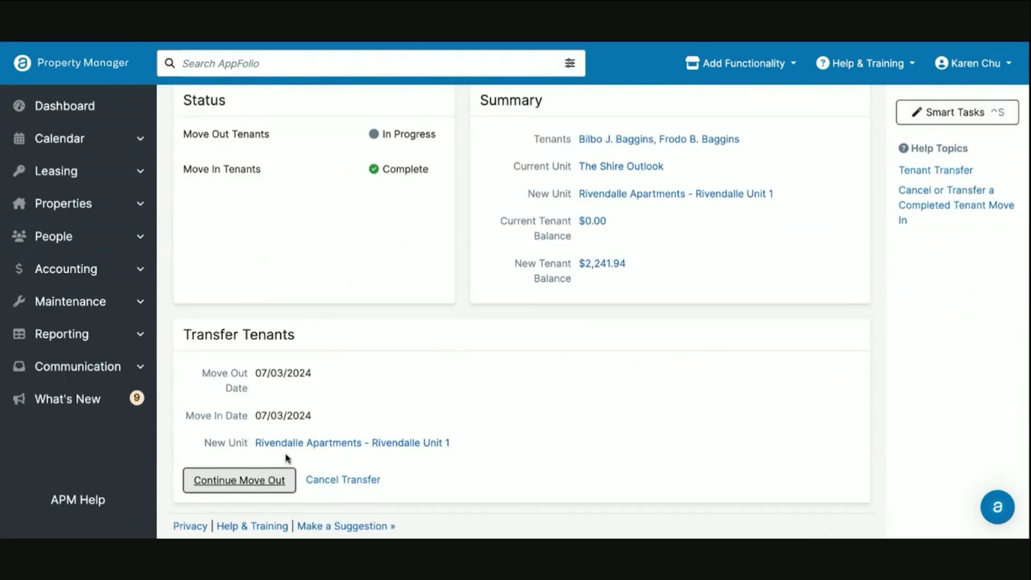
Continue the move-out and finish it from the Accounting Status section.
left_click(287, 472)
scroll(386, 295, "down", 6)
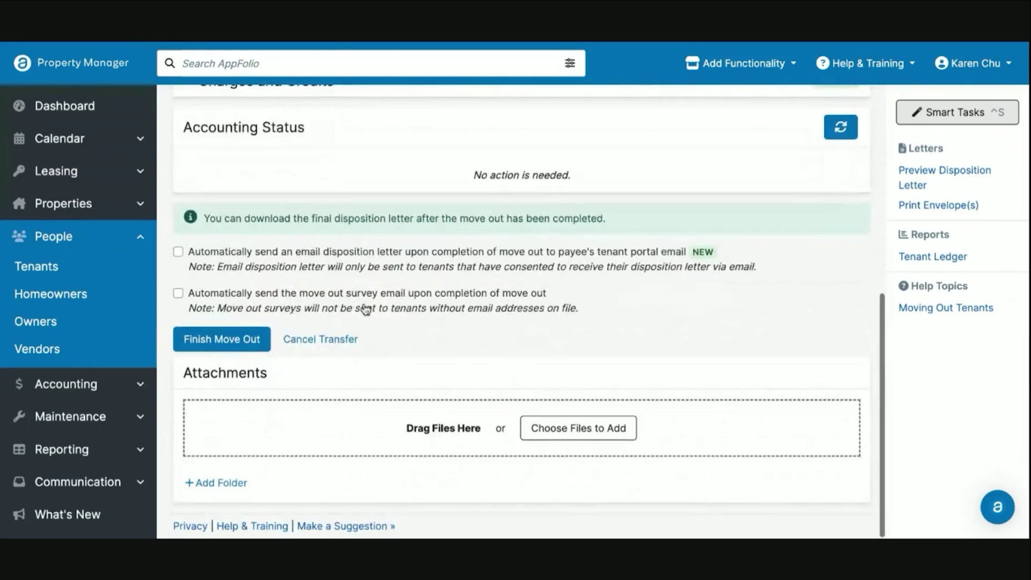
left_click(231, 339)
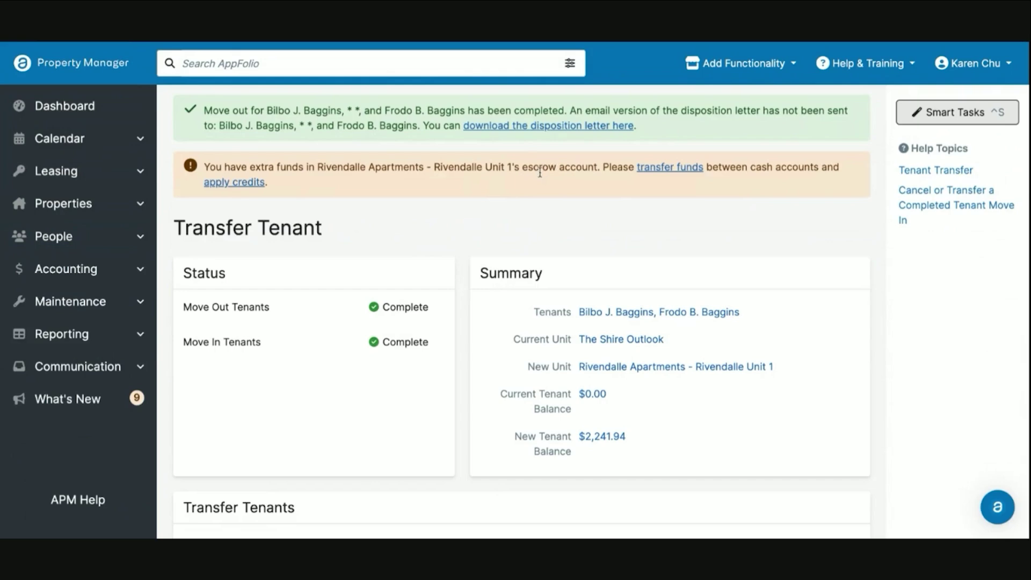
Cancel the cash-account funds transfer and open the Apply Credits form instead.
left_click(672, 171)
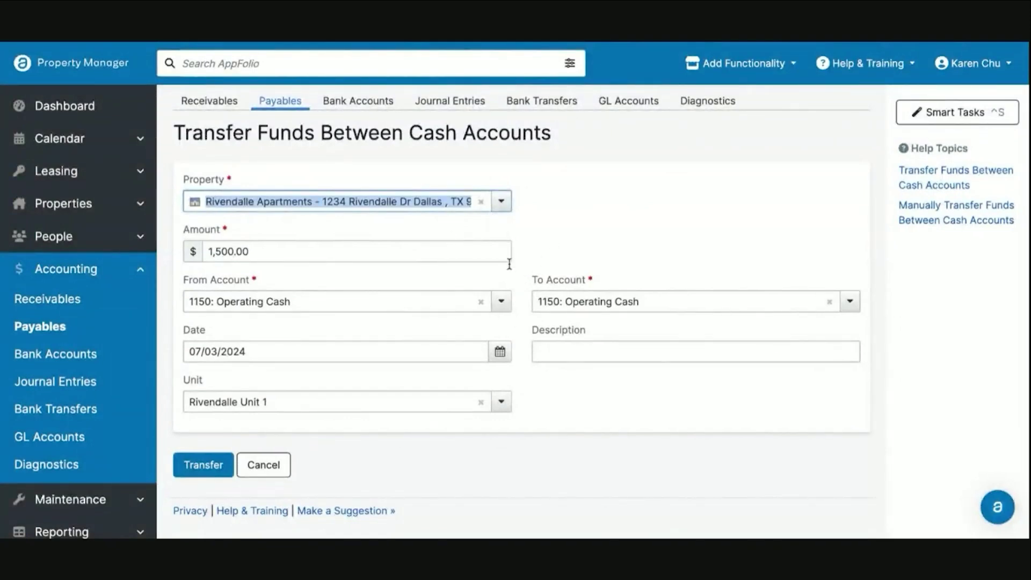
left_click(268, 463)
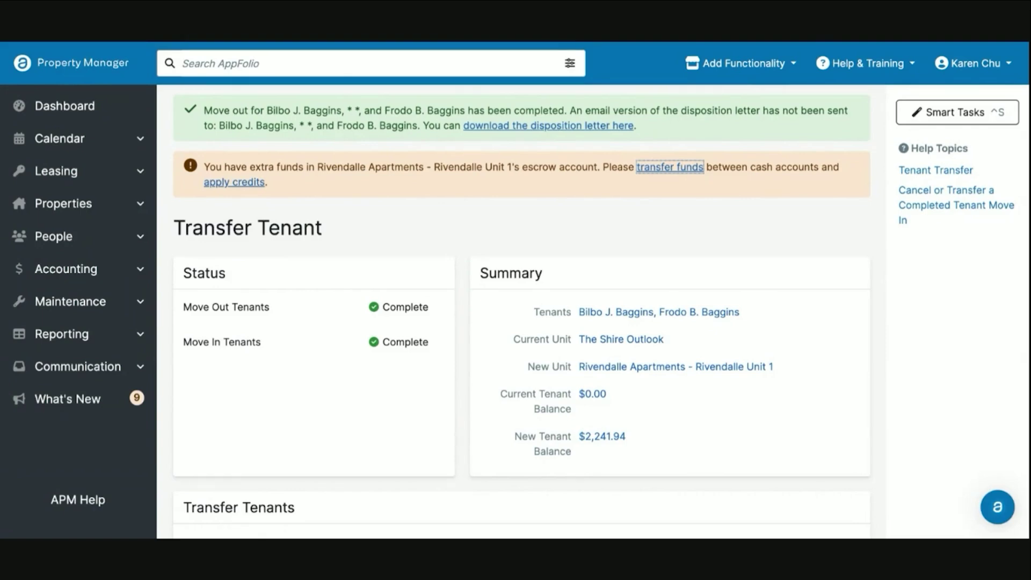
left_click(235, 182)
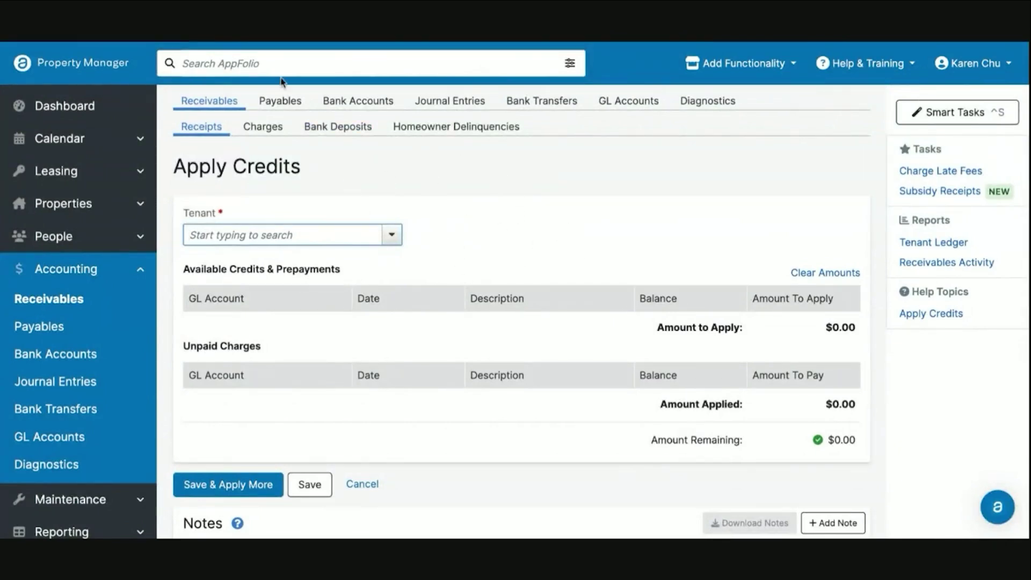
Search for the tenant by name, open their Shire Outlook ledger, and check the 5,100.00 and -3,000.00 rows.
left_click(256, 65)
type("bilbo")
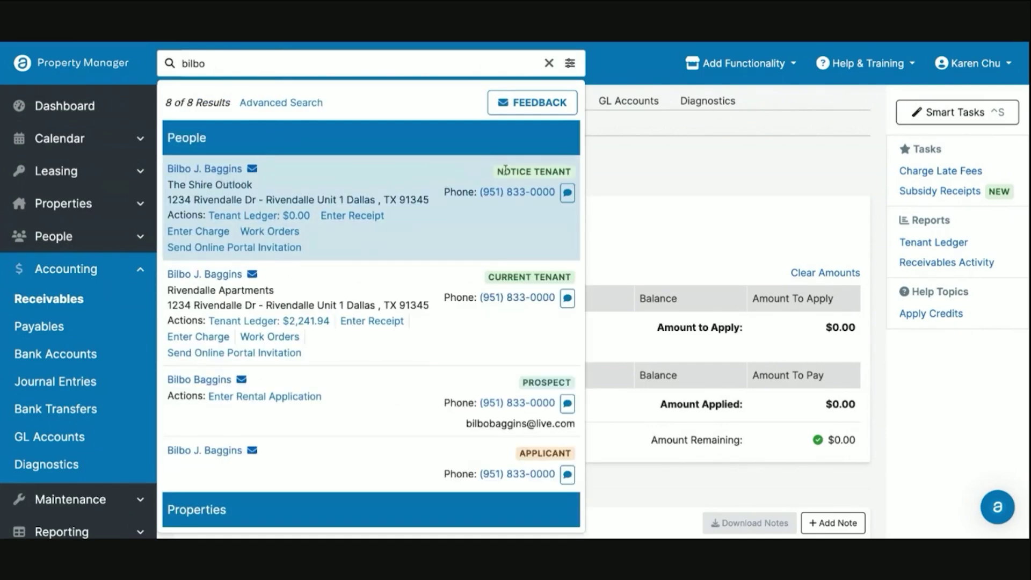
key("Down")
key("Return")
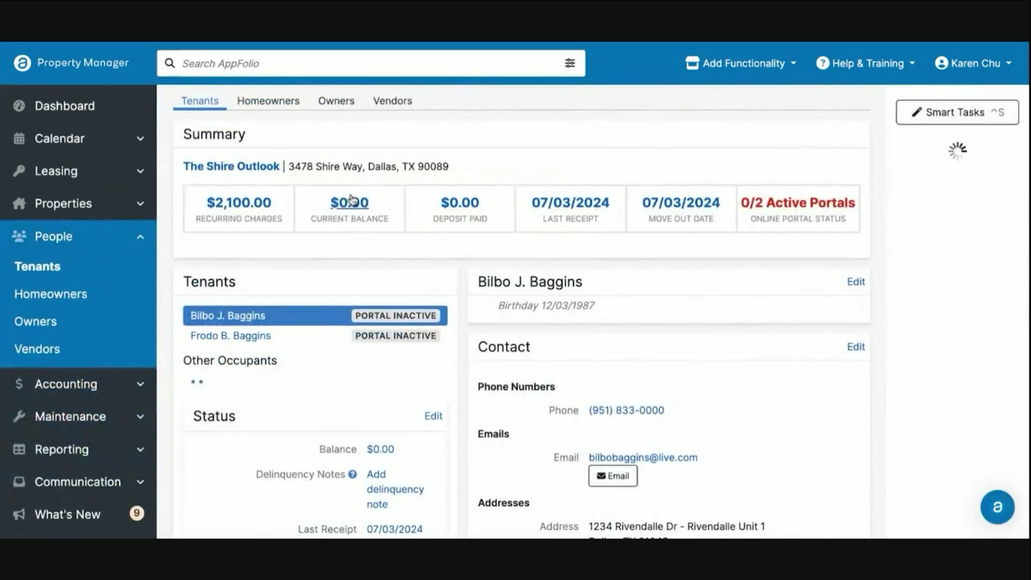
left_click(350, 202)
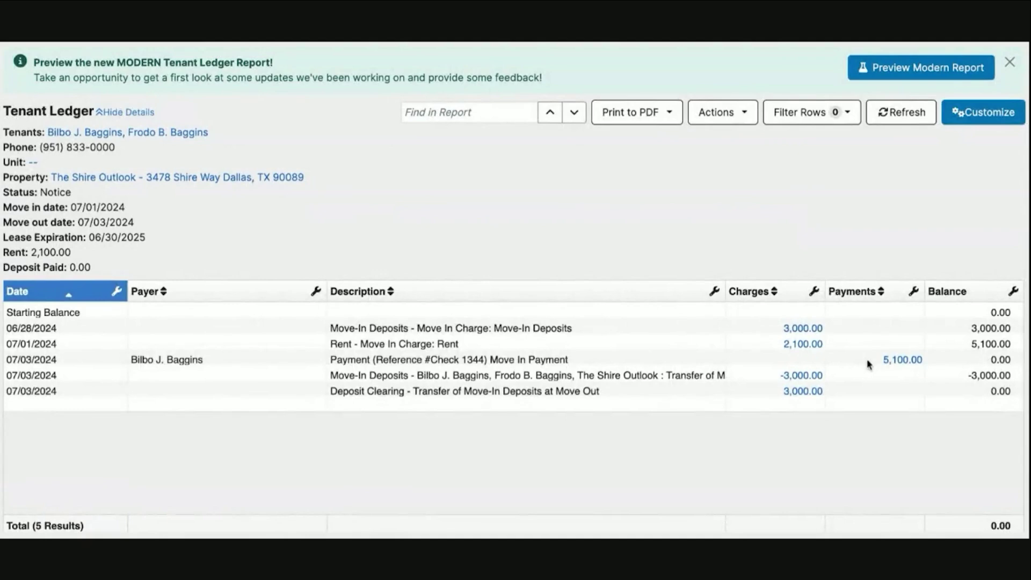
left_click_drag(877, 360, 949, 364)
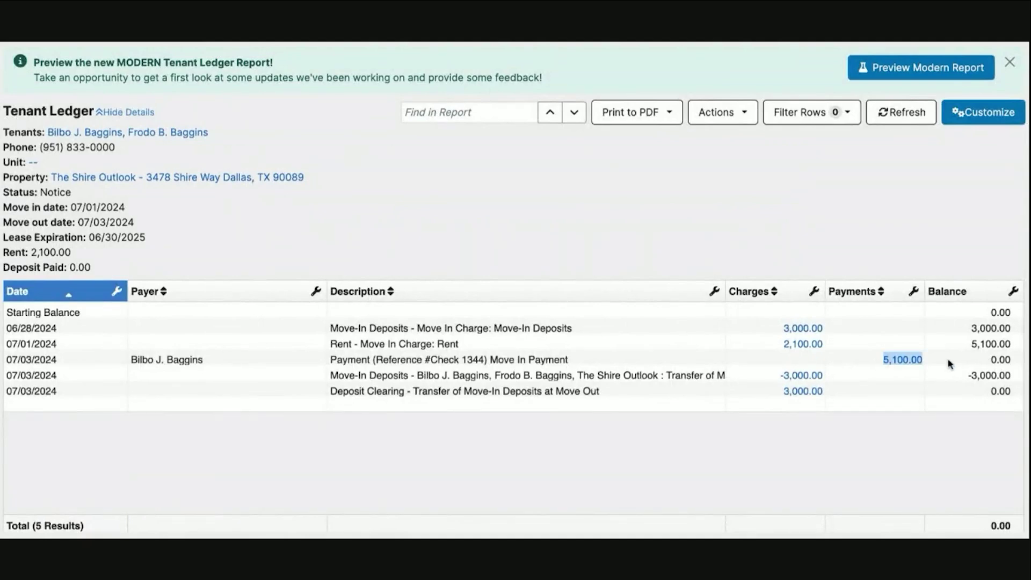
left_click_drag(760, 376, 829, 401)
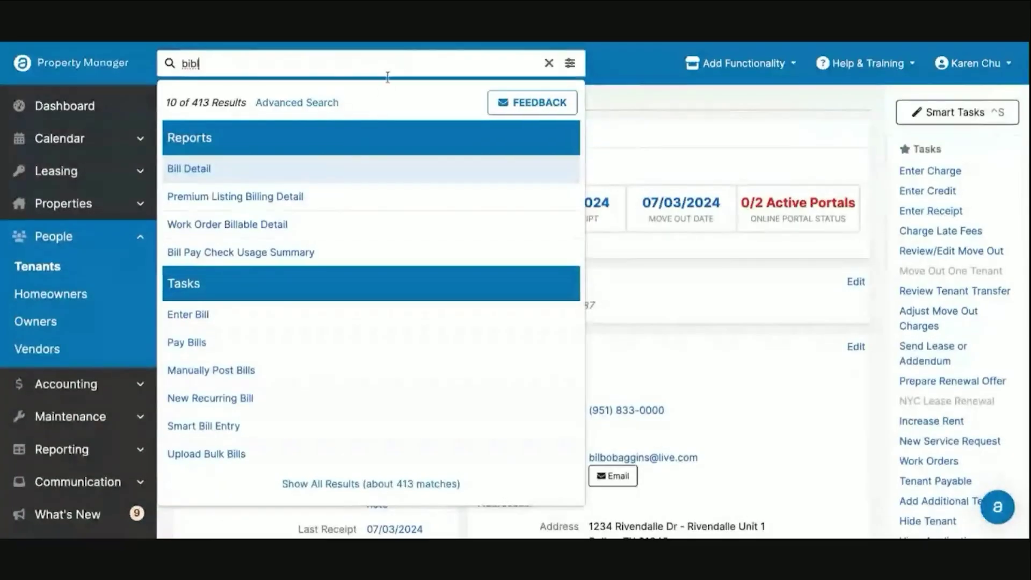
Search for the tenant and open their Rivendalle Unit 1 ledger from the current balance.
key("BackSpace")
key("BackSpace")
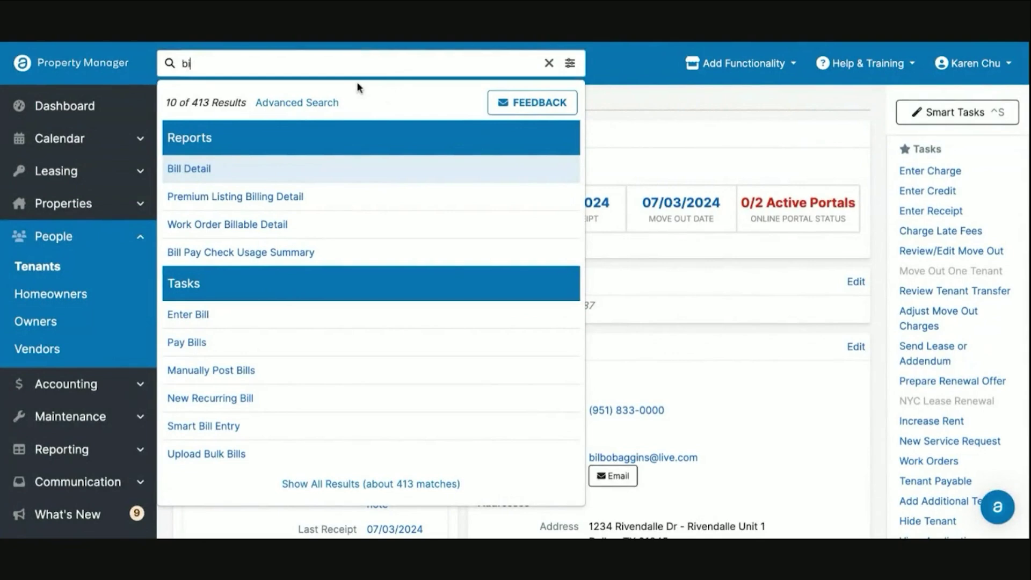
type("lbo")
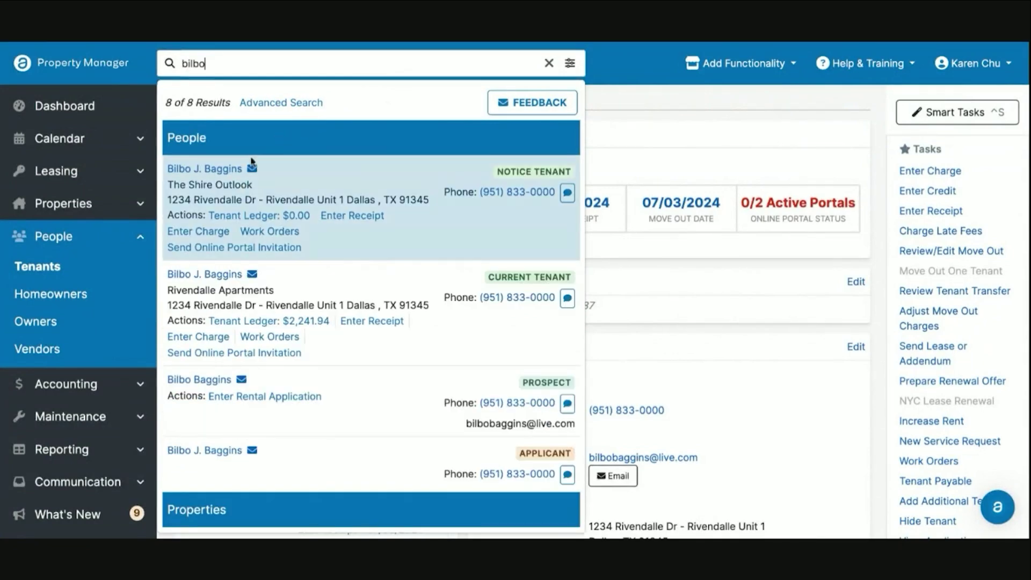
left_click(222, 275)
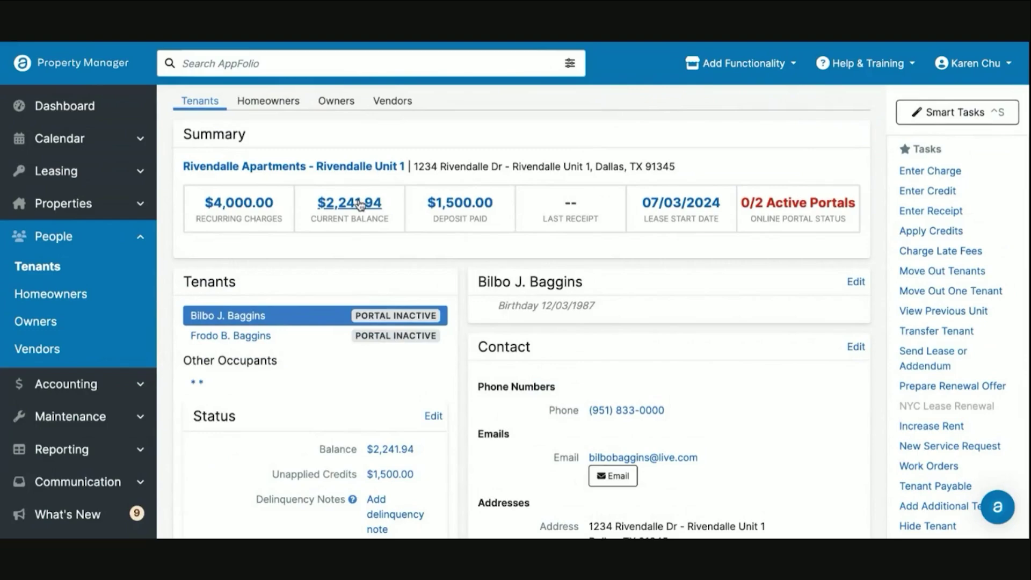
left_click(359, 204)
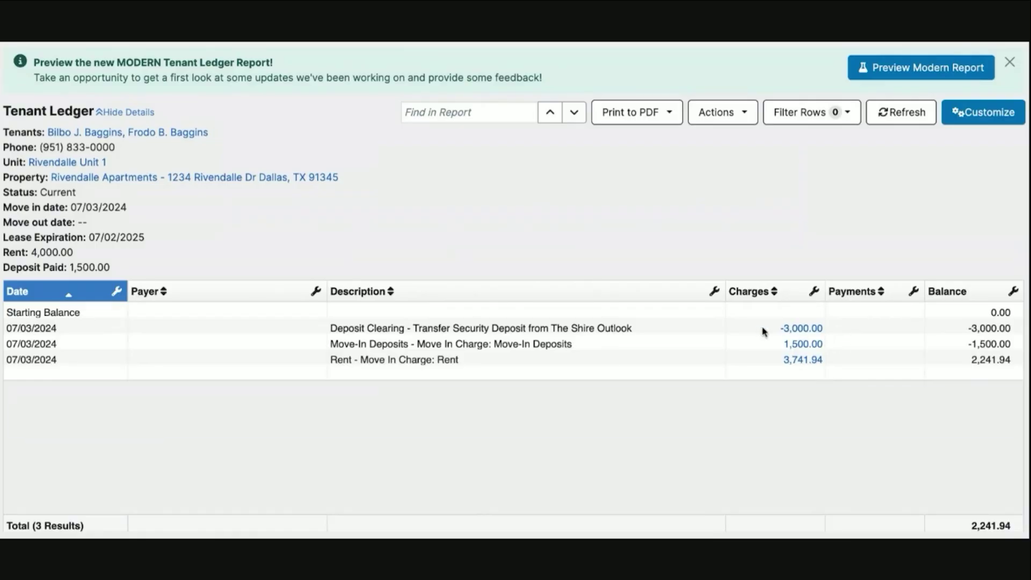
Check the -3,000.00 transfer, 1,500.00 deposit and 3,741.94 rent charges, then open The Shire Outlook ledger.
left_click_drag(767, 329, 874, 329)
left_click_drag(782, 344, 875, 345)
left_click_drag(783, 349, 870, 343)
double_click(812, 346)
left_click_drag(776, 361, 849, 360)
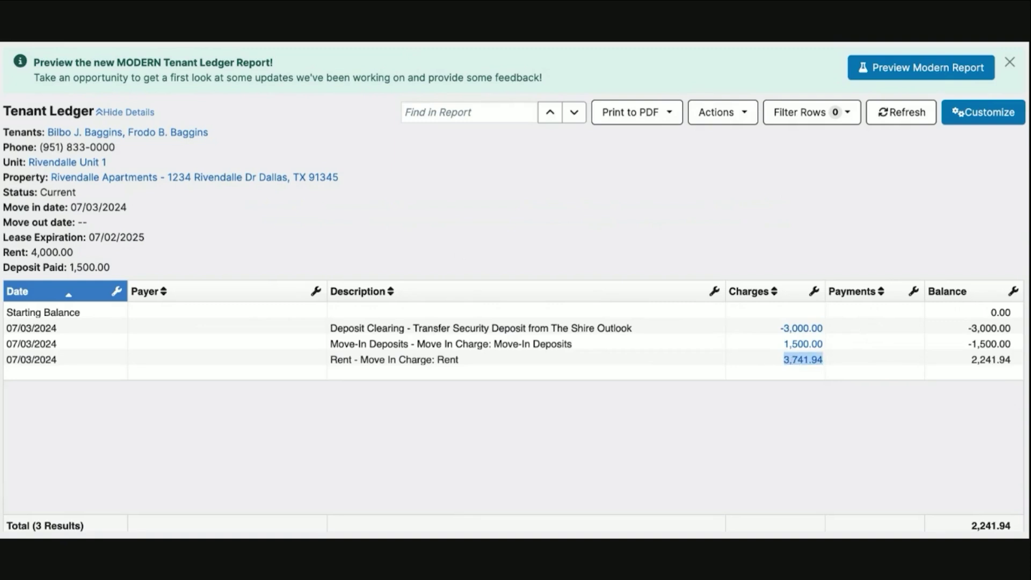
left_click_drag(765, 360, 854, 360)
key("ctrl+w")
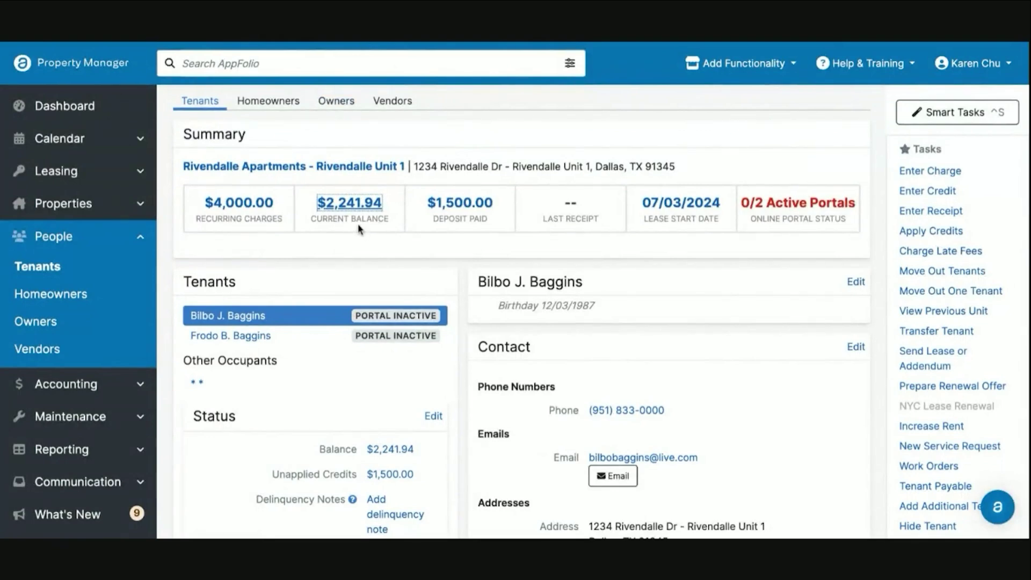
left_click(357, 45)
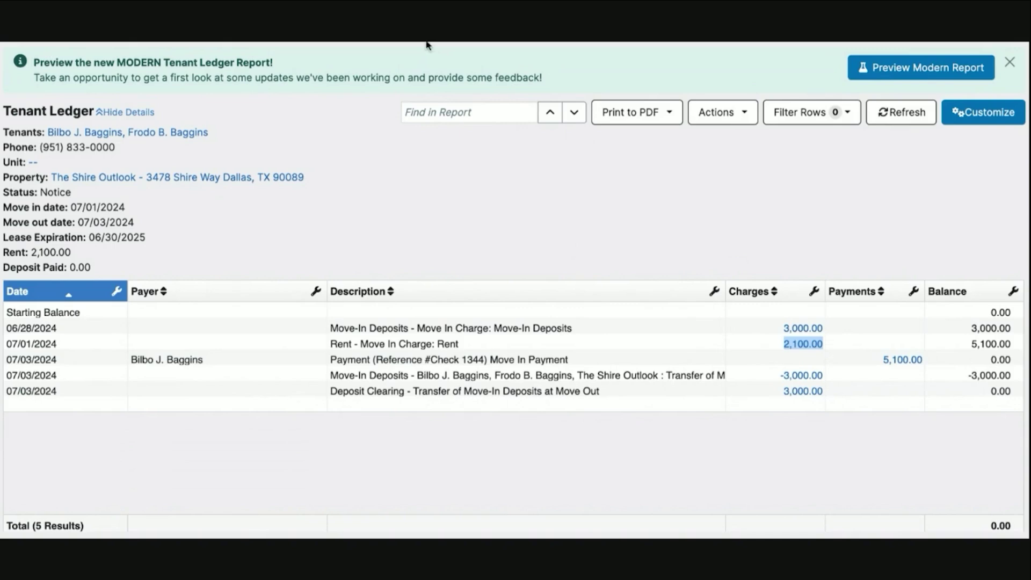
Charge the Shire Outlook lease $2,100.00 to 21410: Deposit Clearing, described 'Move Rent Payment to New Unit'.
left_click(113, 132)
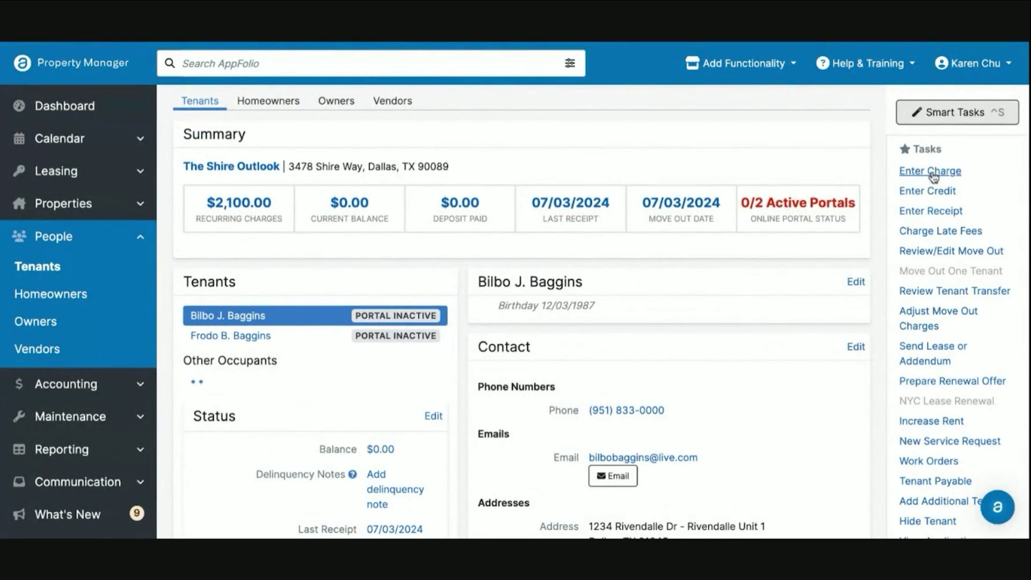
left_click(932, 172)
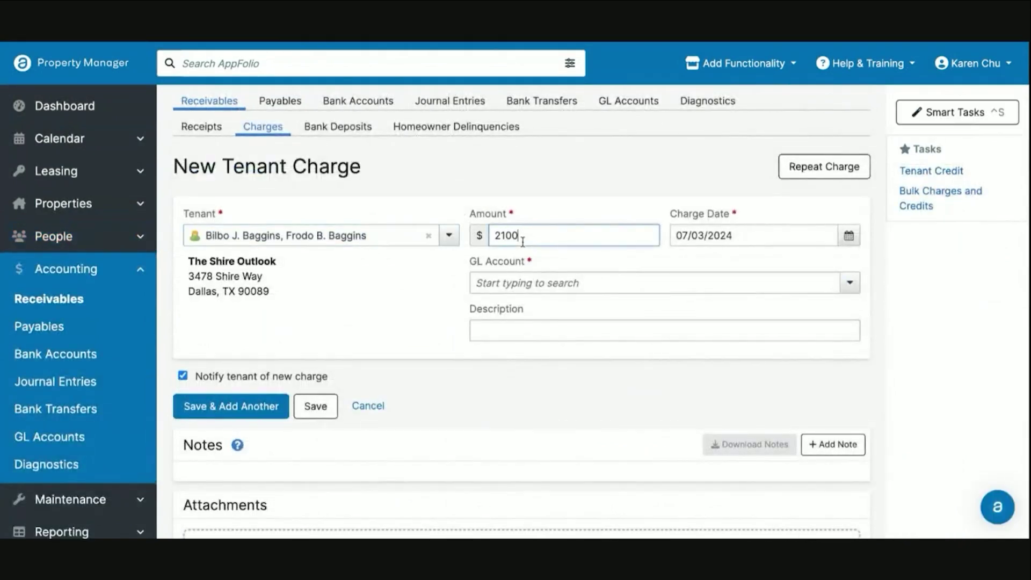
left_click(557, 287)
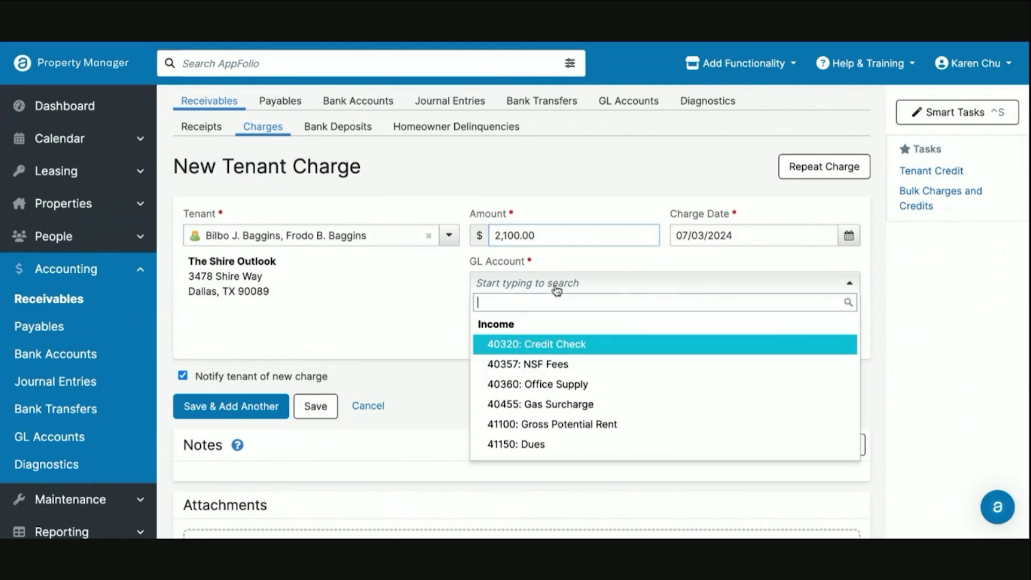
type("clear")
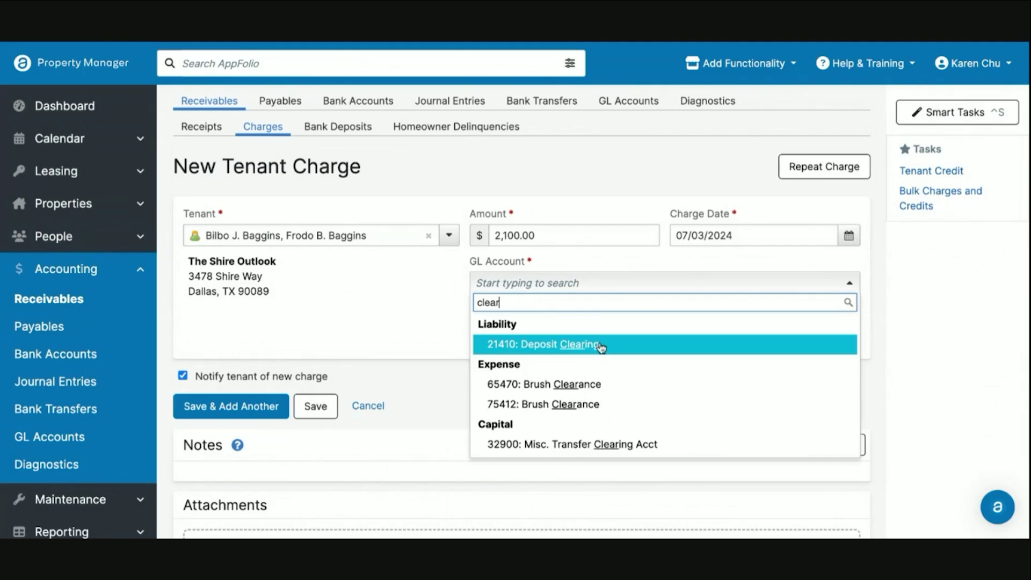
left_click(632, 349)
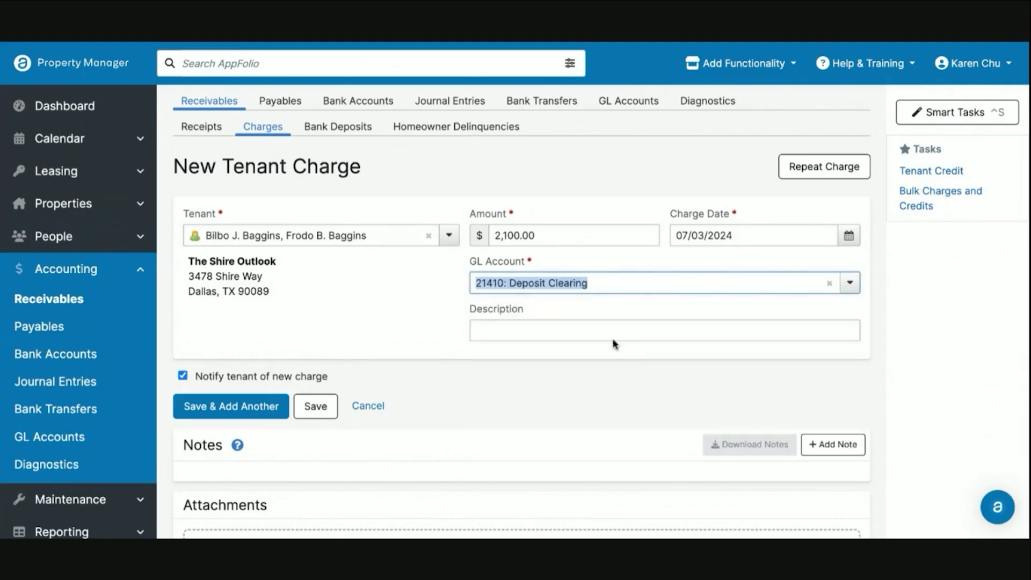
left_click(511, 336)
type("Move")
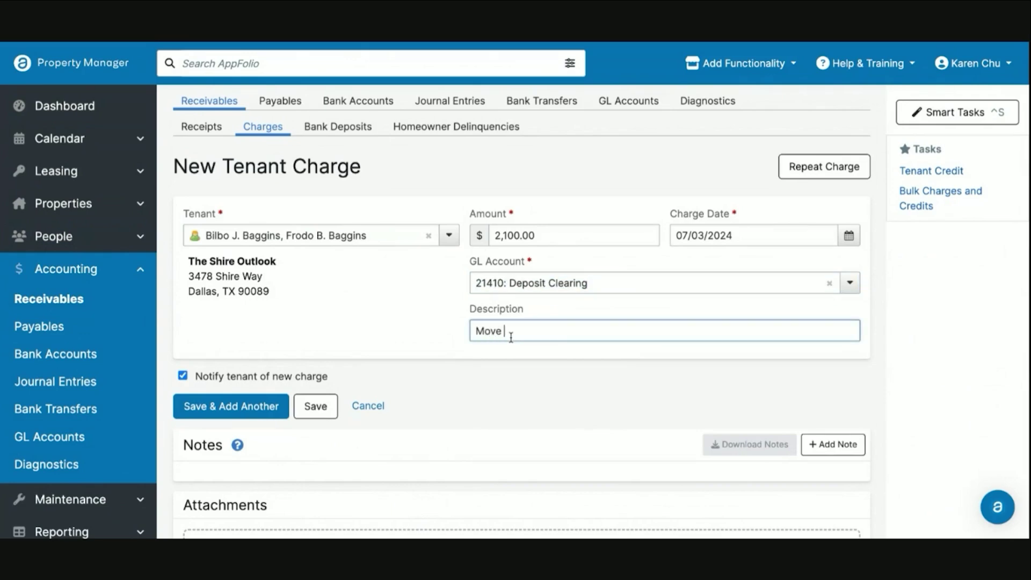
type(" Rent pay")
key("BackSpace")
type("Payment to New Unit")
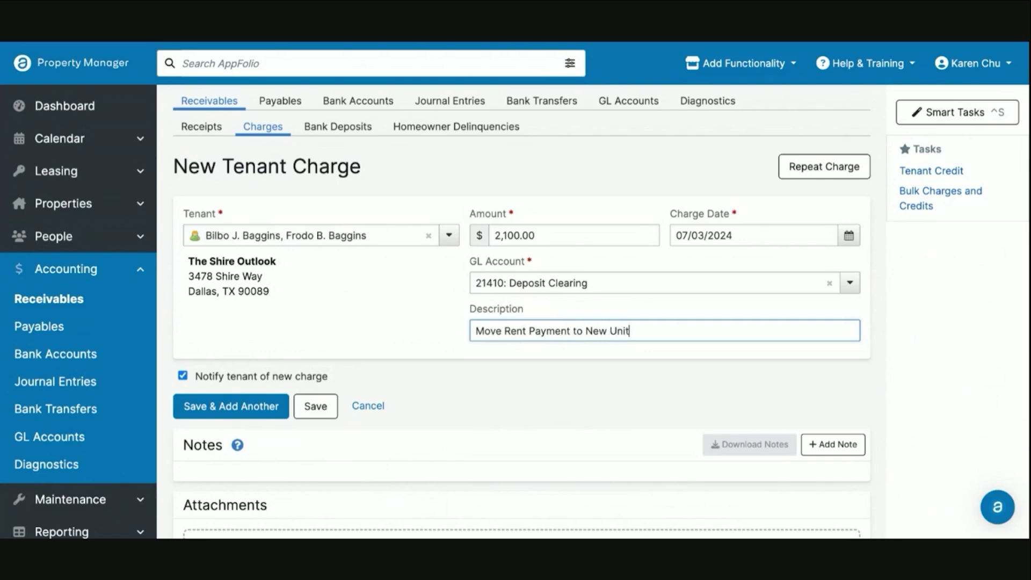
left_click(324, 410)
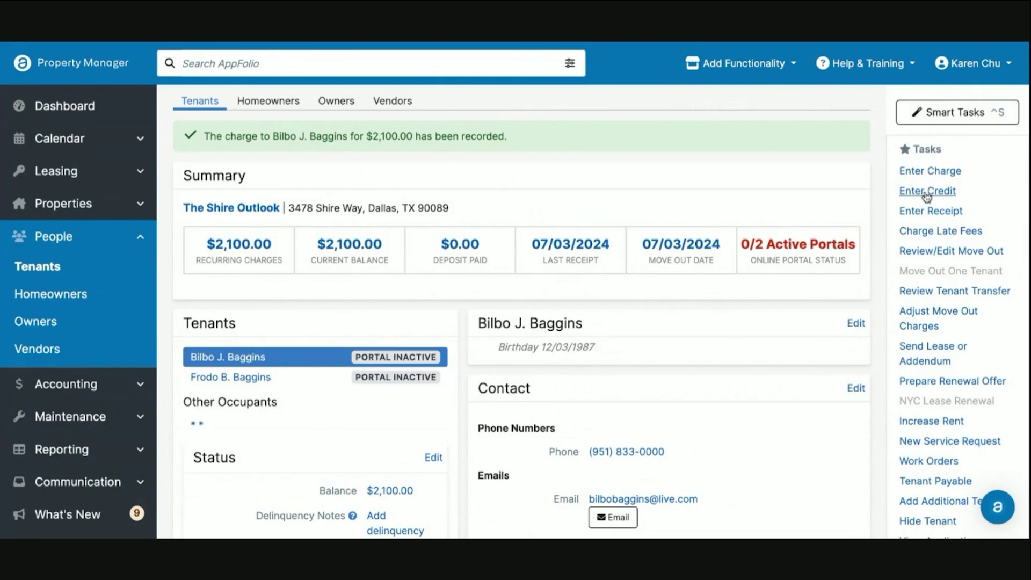
Enter a 2,100.00 credit to 41200: Rent against the Deposit Clearing charge and save it.
left_click(928, 194)
left_click(546, 237)
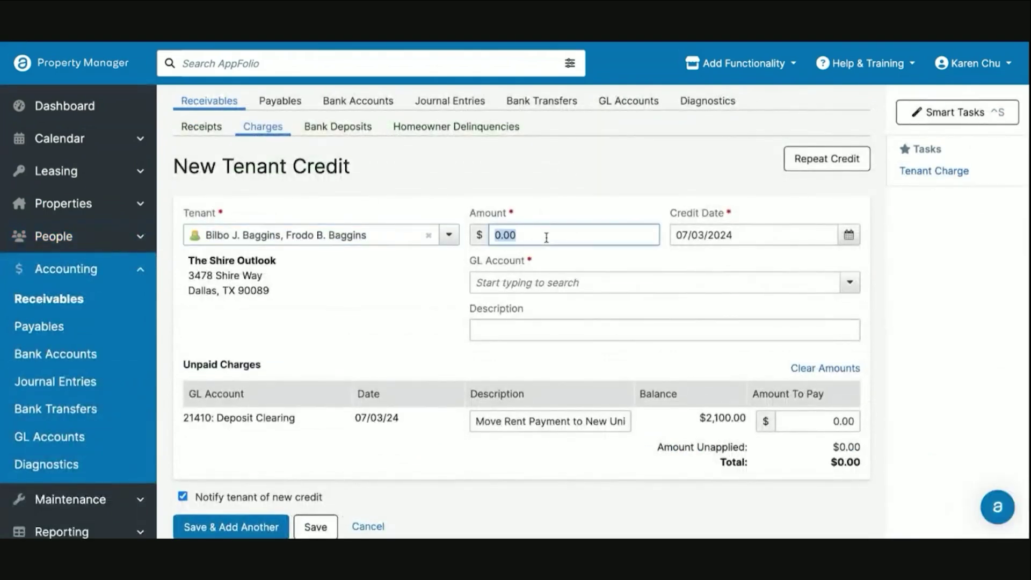
type("2100")
left_click(548, 153)
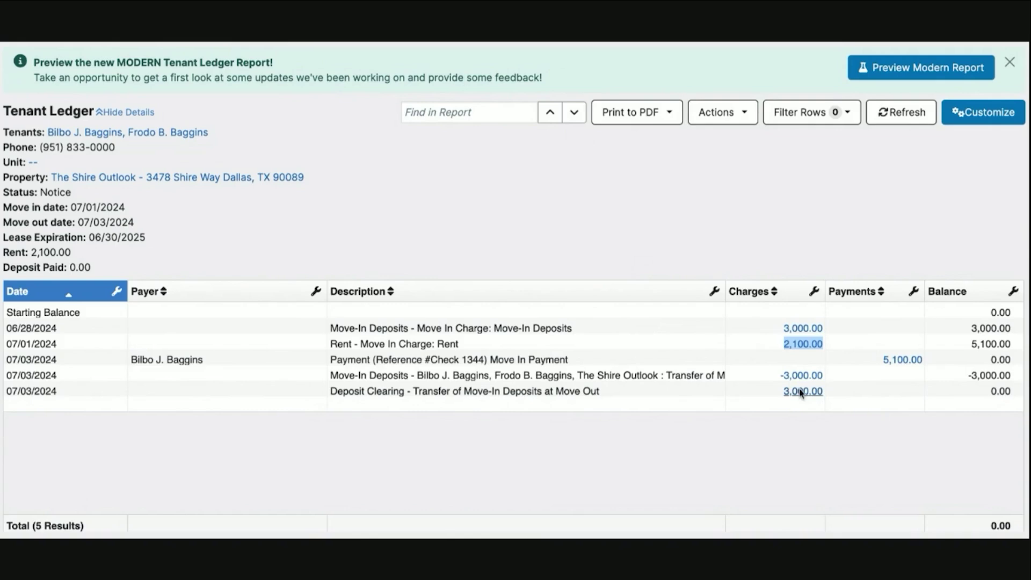
left_click_drag(768, 344, 829, 345)
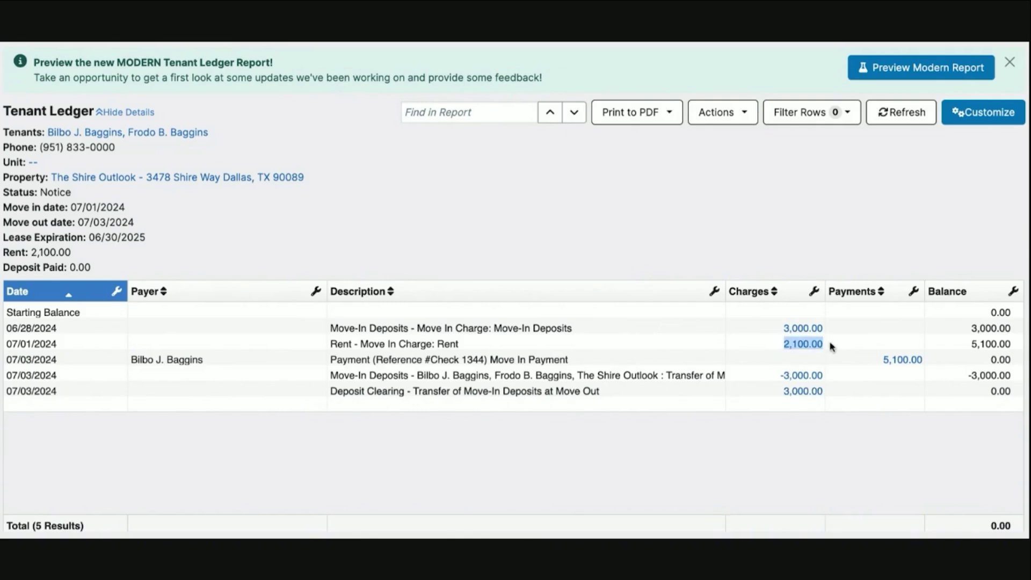
triple_click(446, 343)
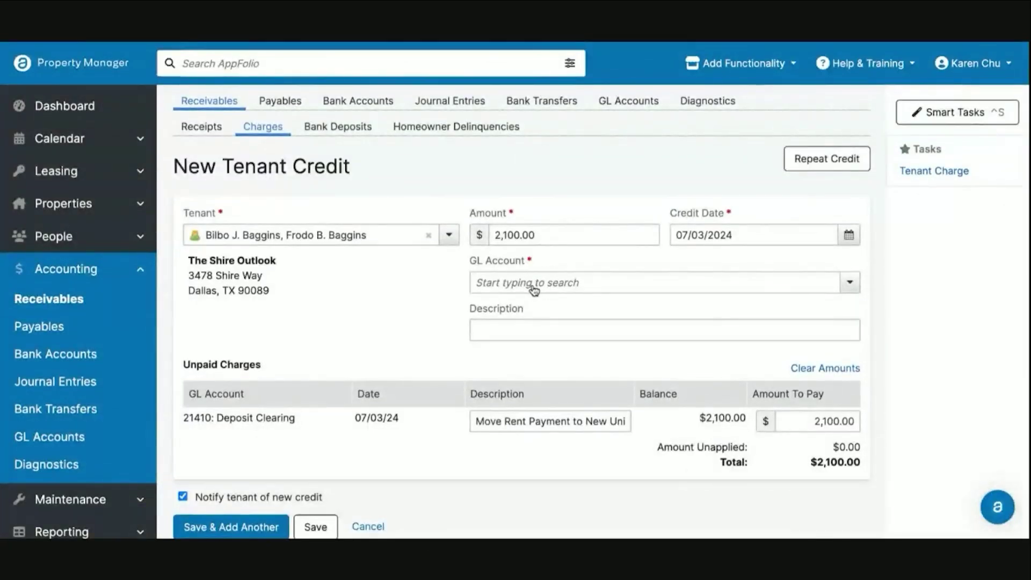
left_click(534, 286)
type("ren")
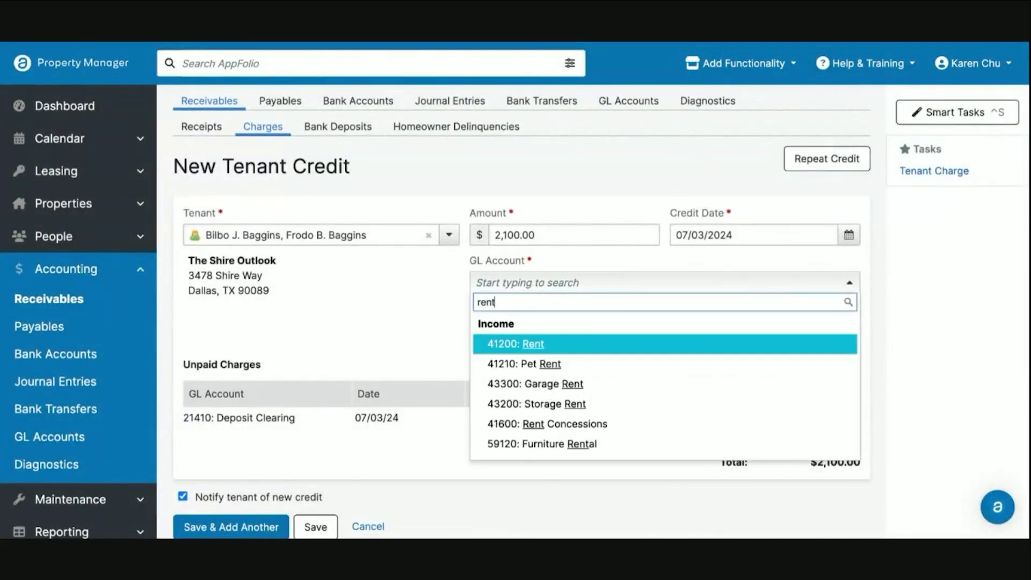
type("t")
key("Return")
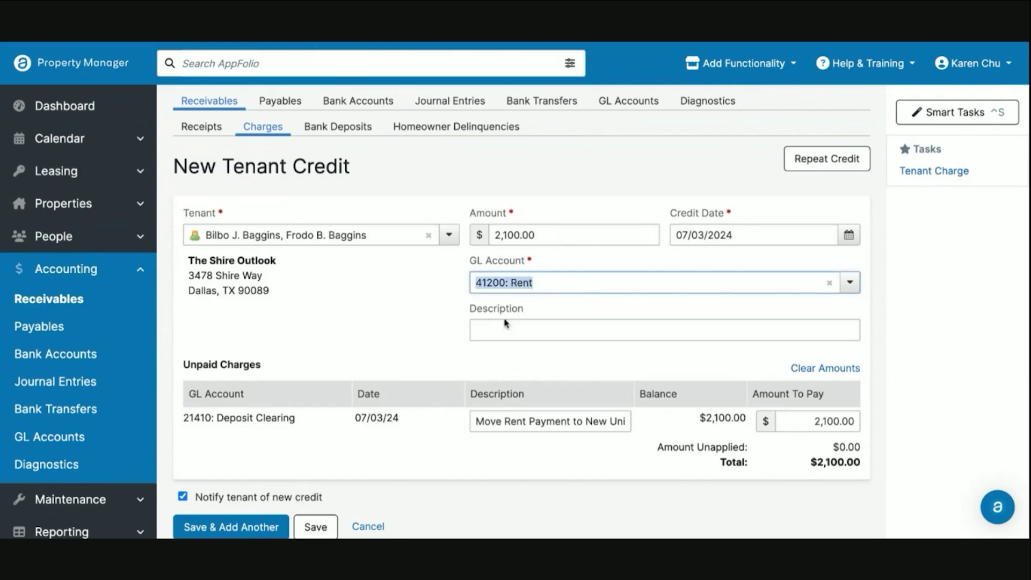
scroll(401, 361, "down", 2)
left_click(315, 434)
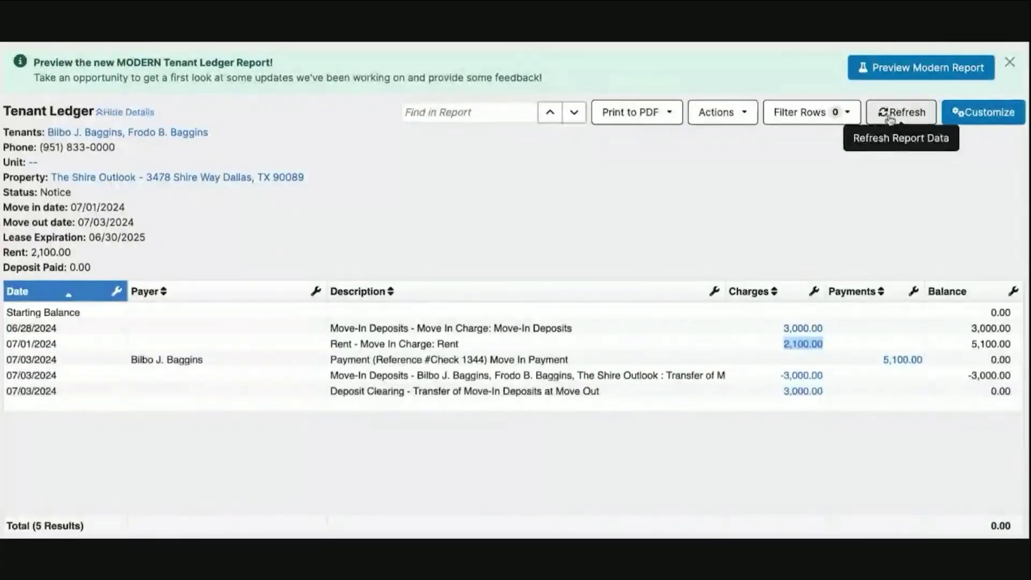
left_click(886, 114)
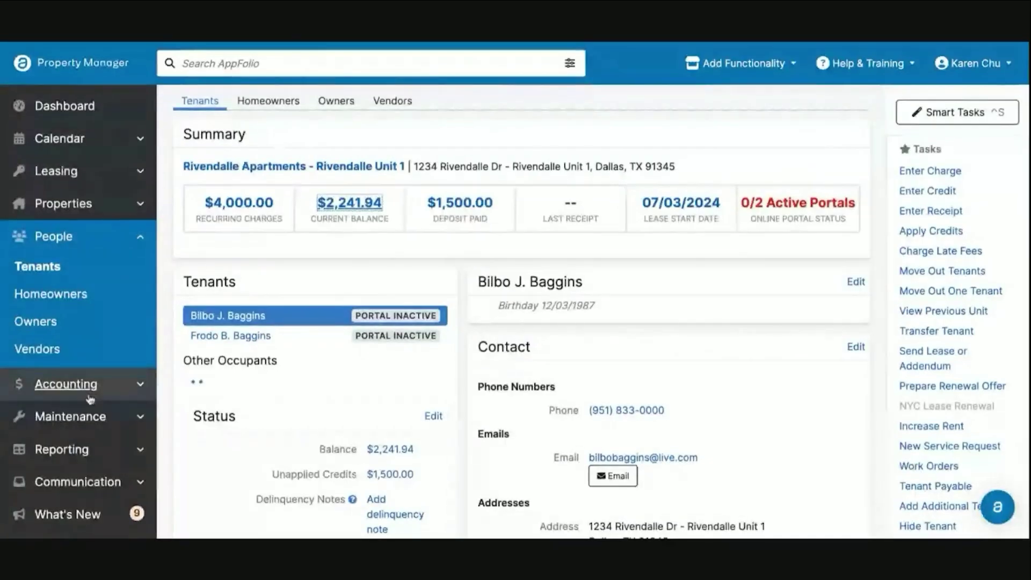
left_click(89, 391)
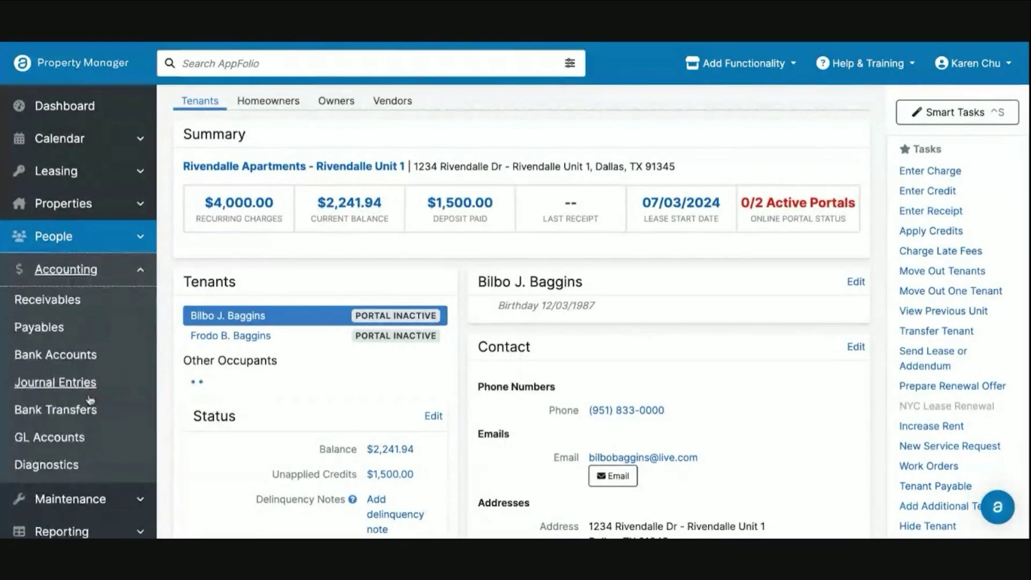
left_click(64, 465)
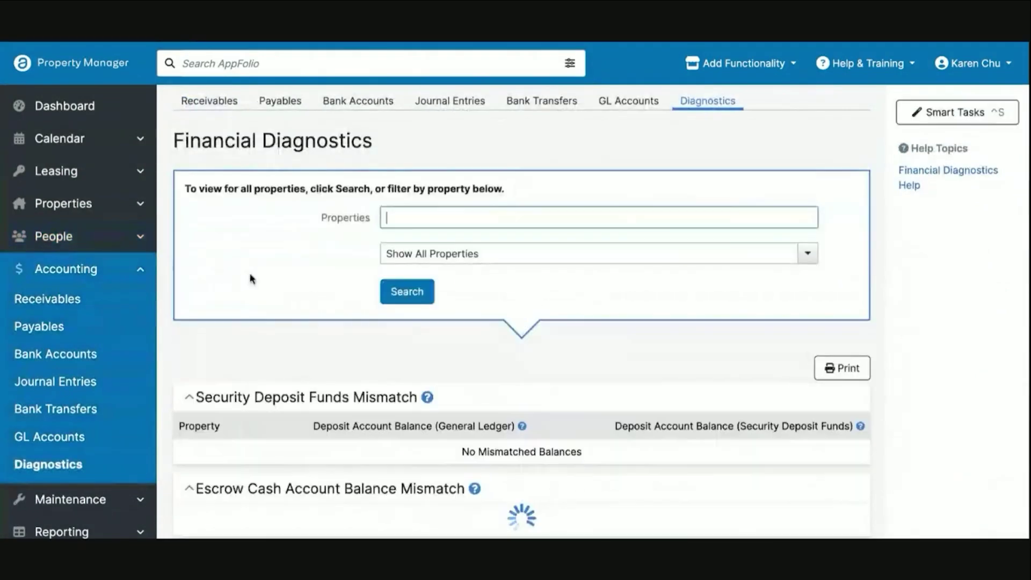
scroll(306, 293, "down", 5)
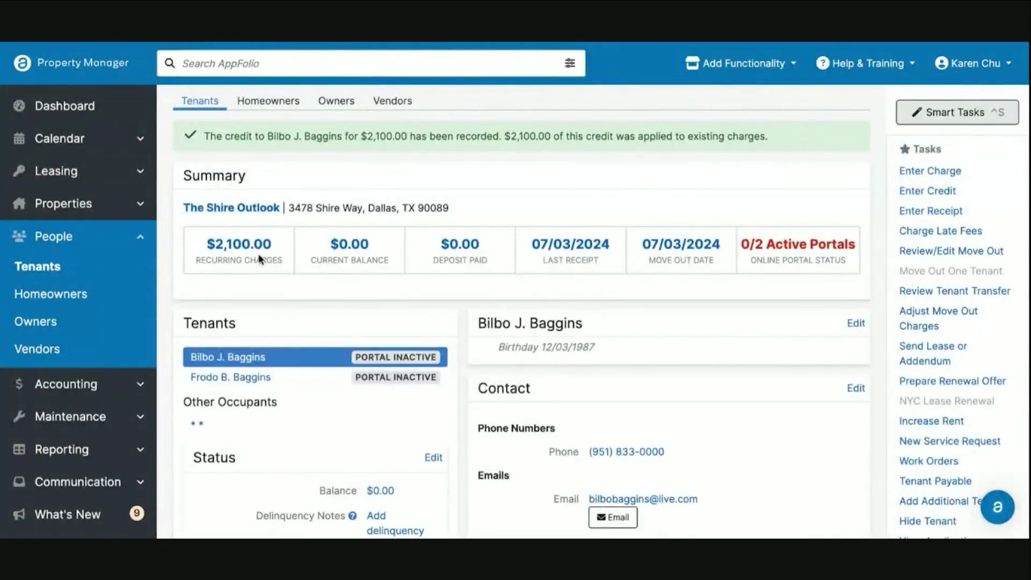
Start a new bill for payee APM Help with a 2,100.00 total.
left_click(108, 389)
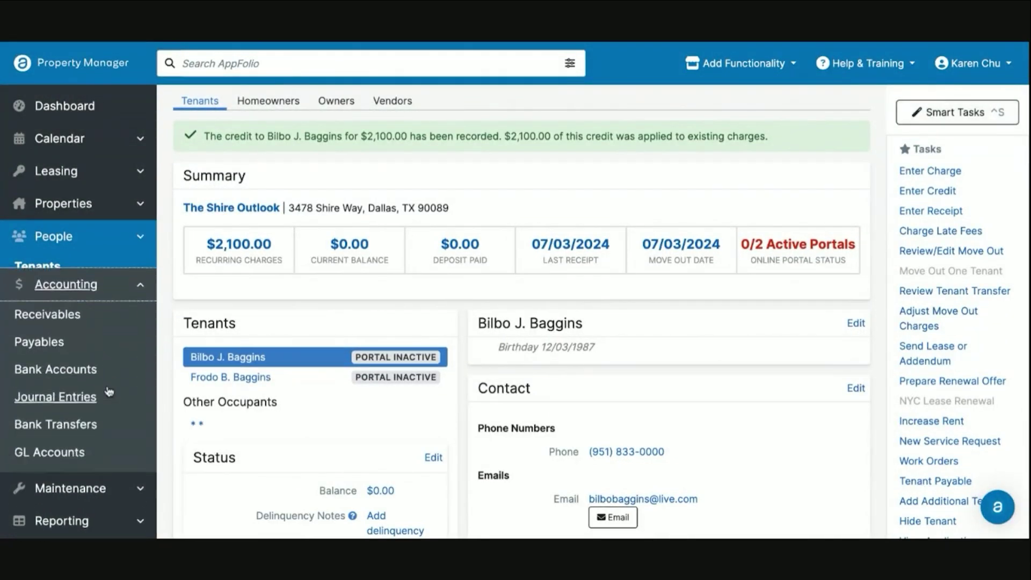
left_click(56, 329)
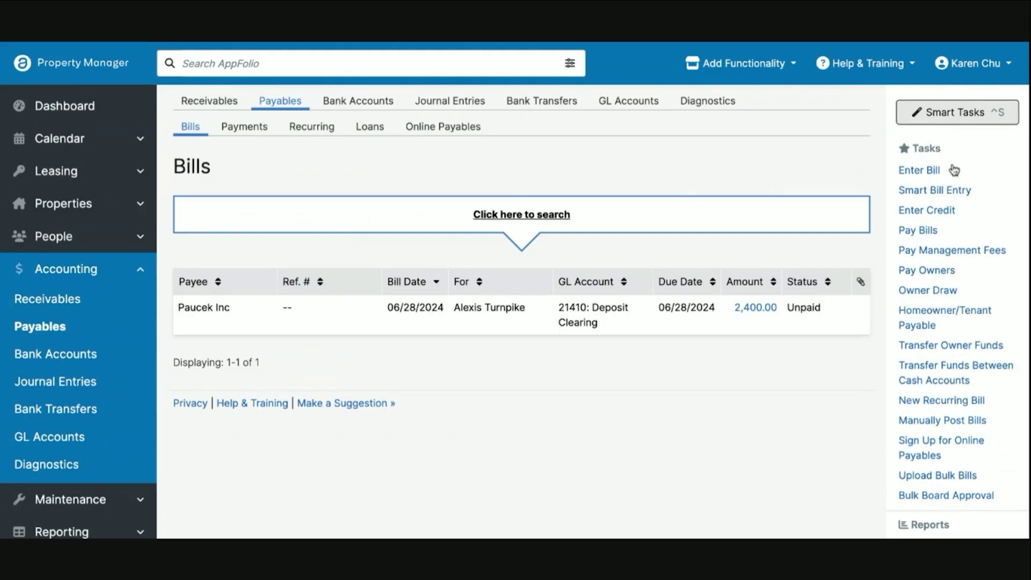
left_click(928, 176)
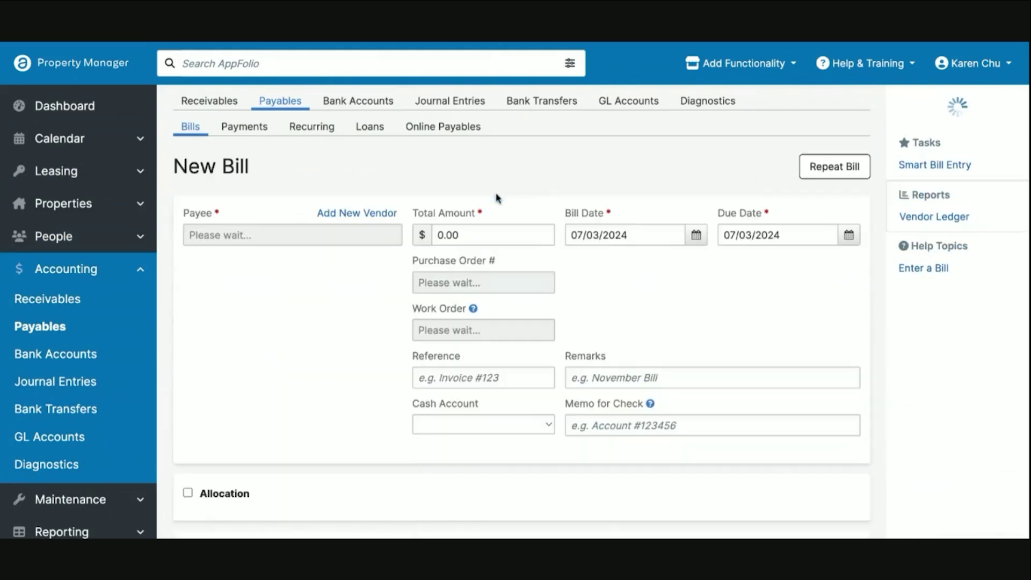
type("apm")
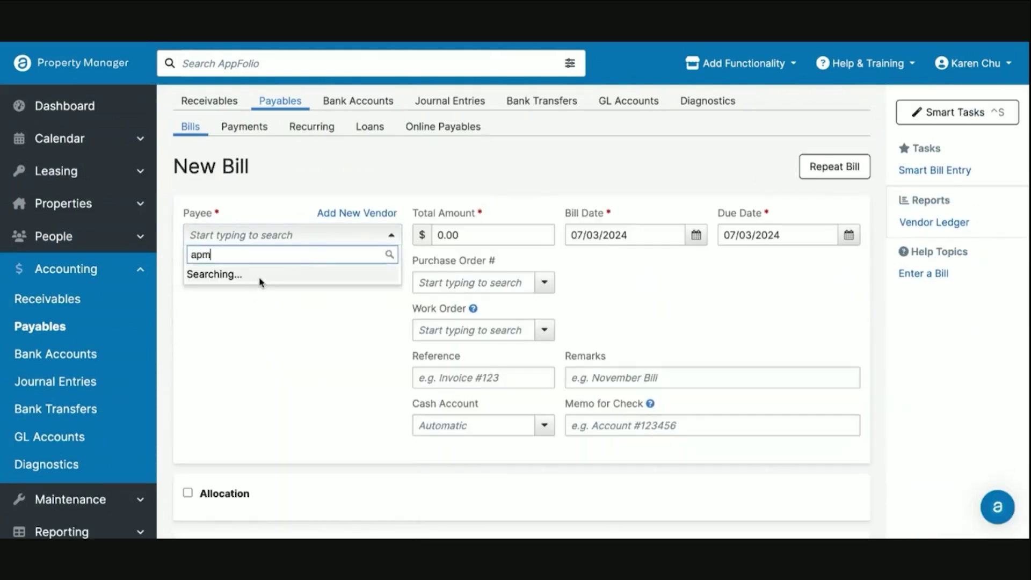
left_click(271, 275)
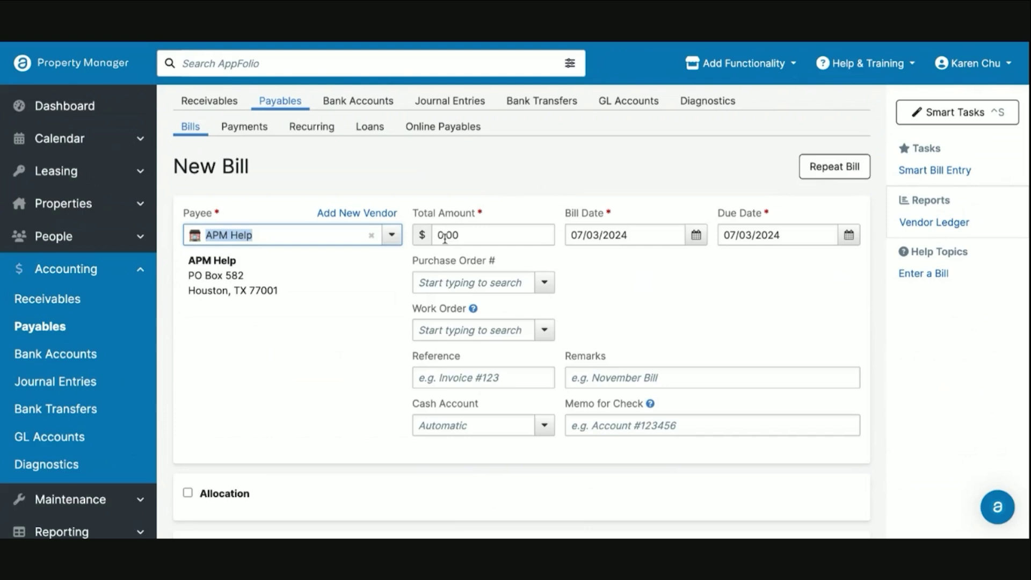
left_click(485, 234)
double_click(485, 235)
type("2100")
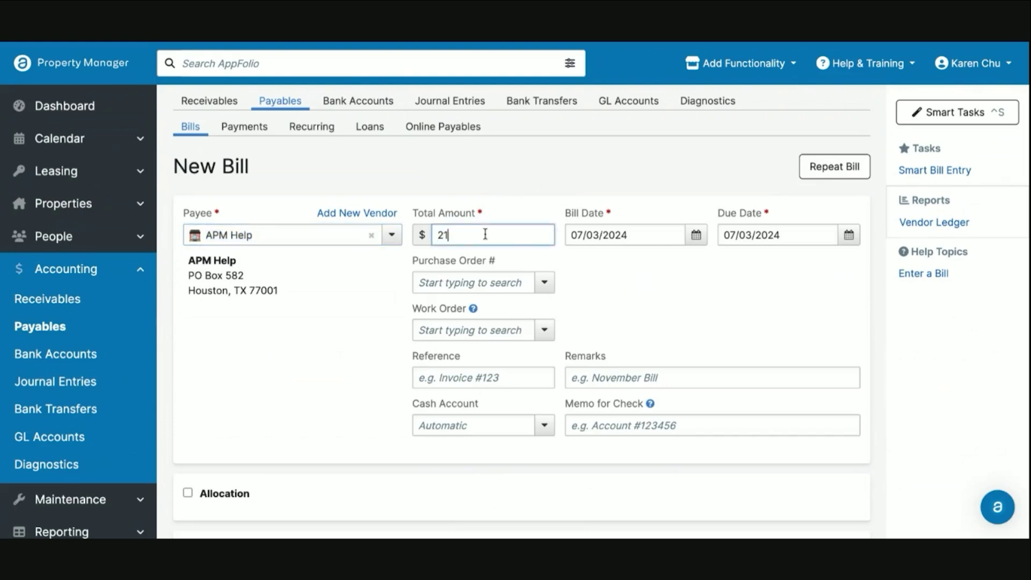
left_click(667, 311)
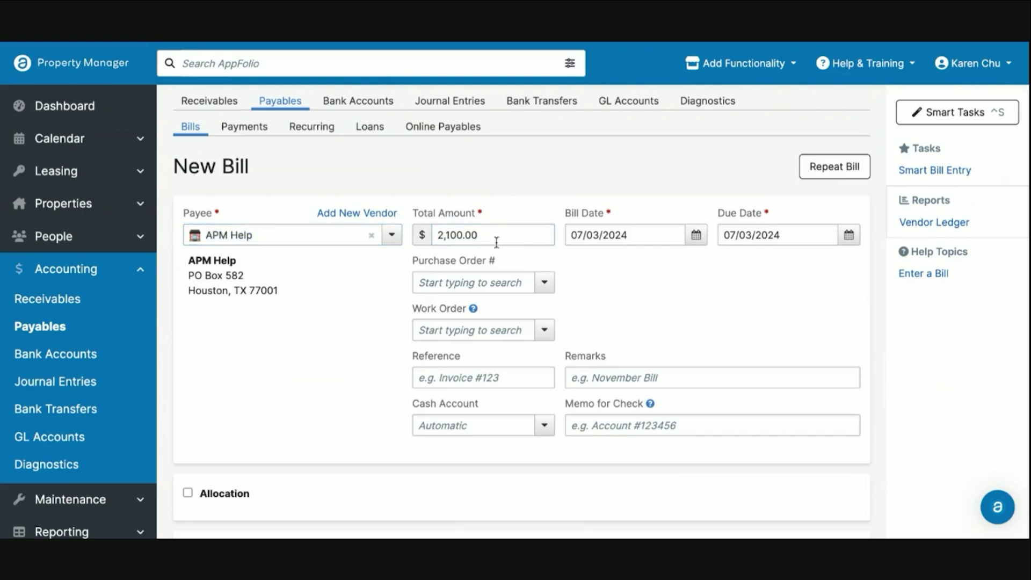
Assign the bill line to The Shire Outlook and 21410: Deposit Clearing, then save the bill.
scroll(492, 236, "down", 4)
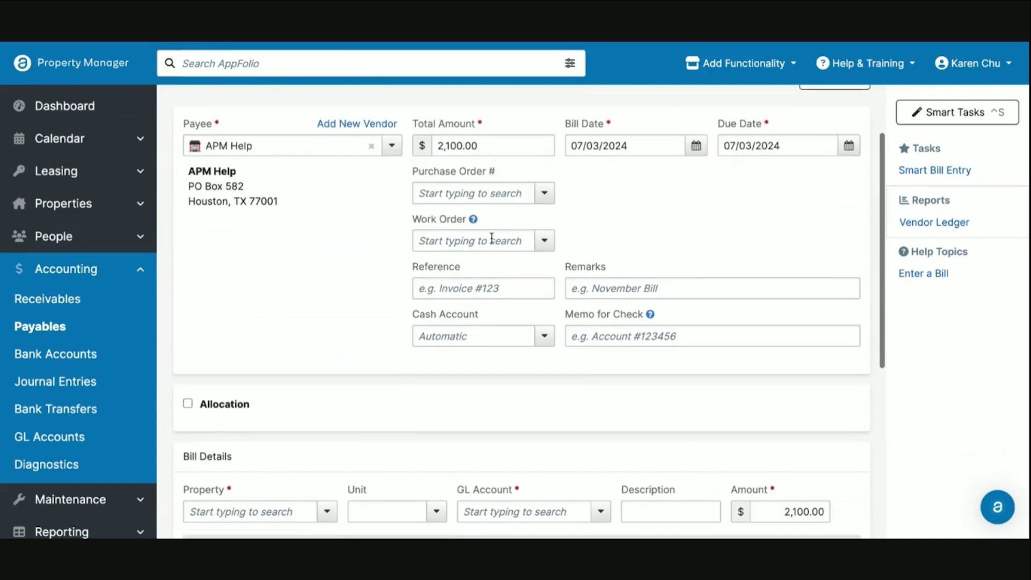
left_click(275, 419)
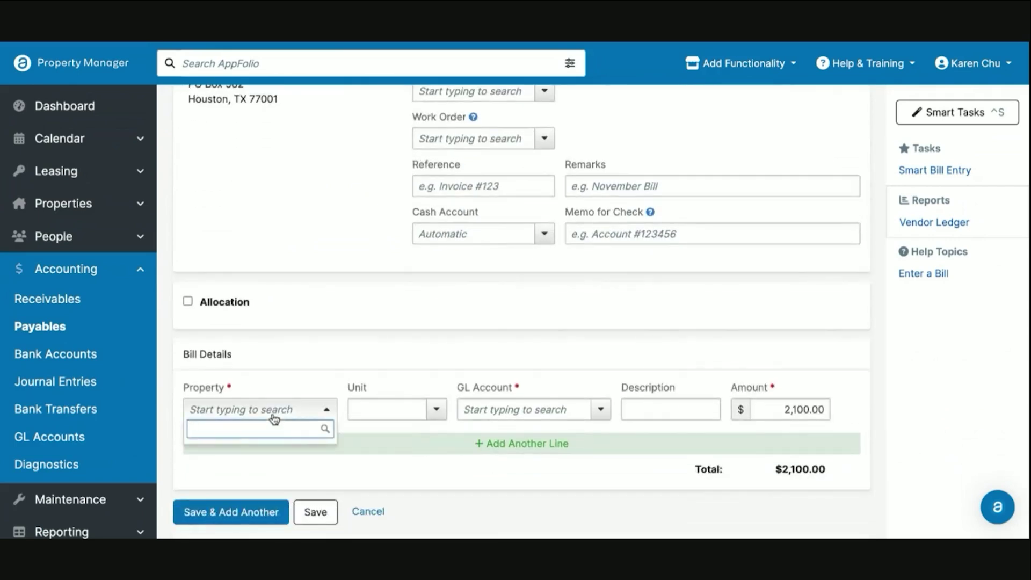
type("shire")
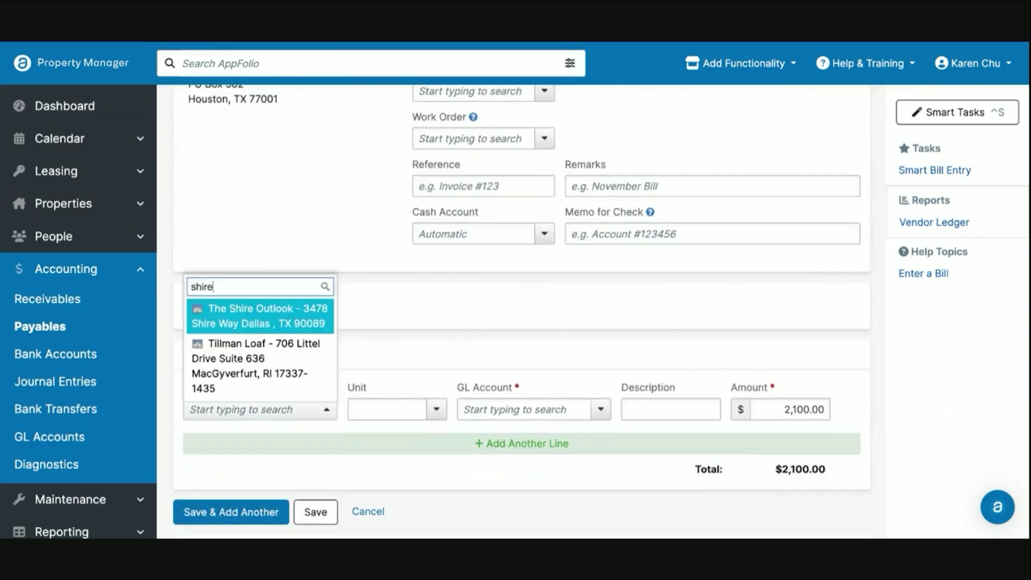
key("Return")
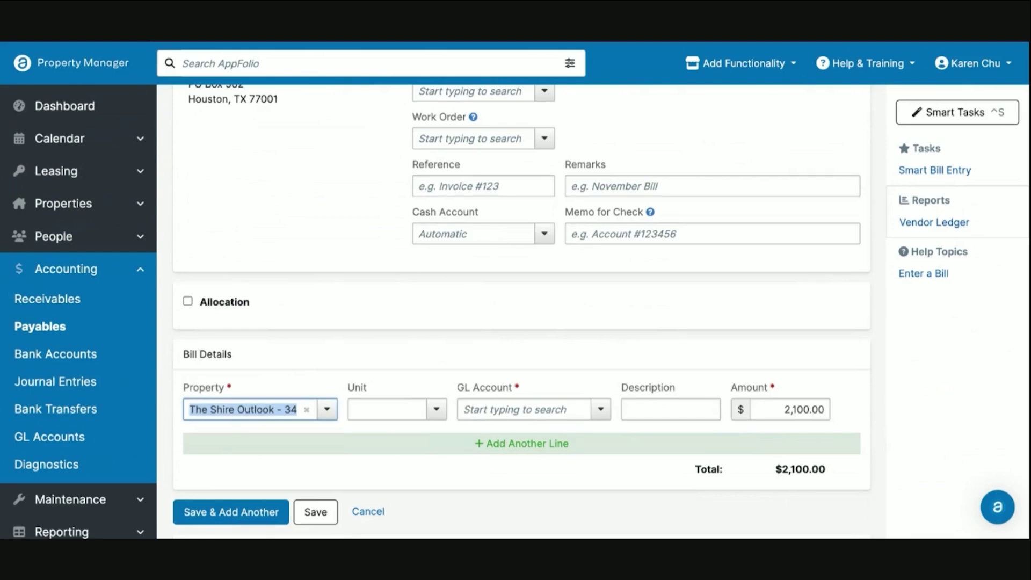
left_click(497, 410)
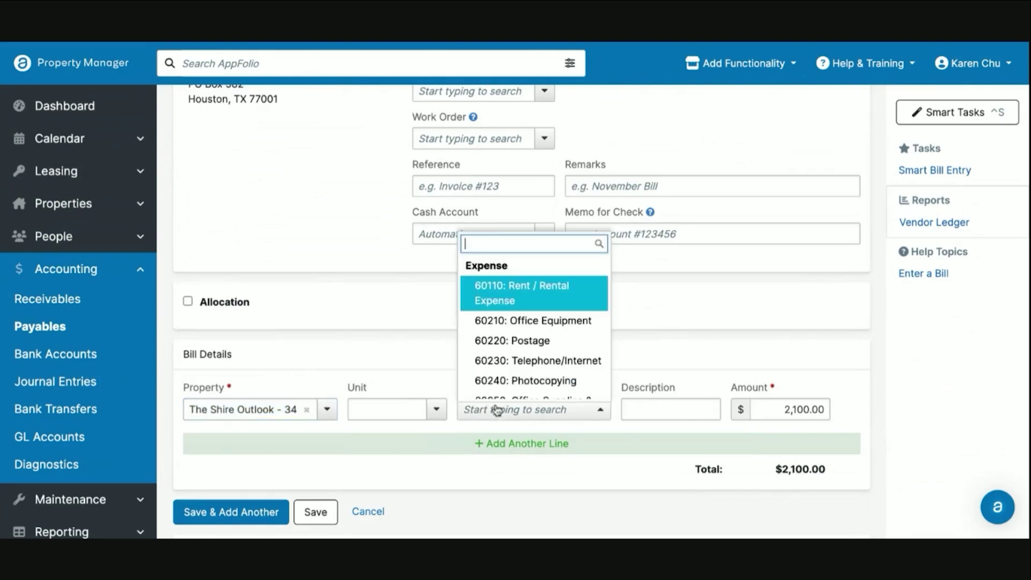
type("clearin")
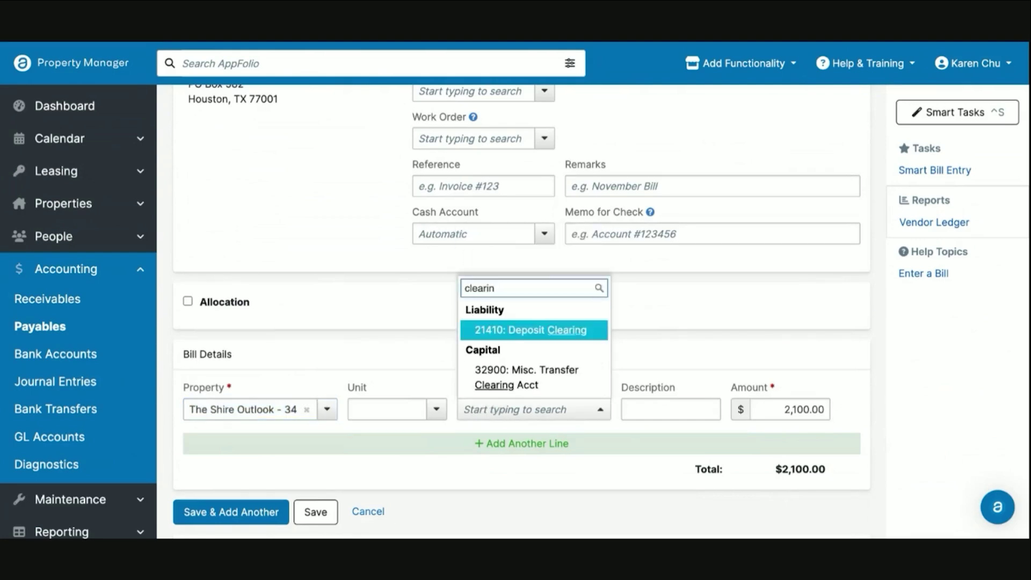
key("Return")
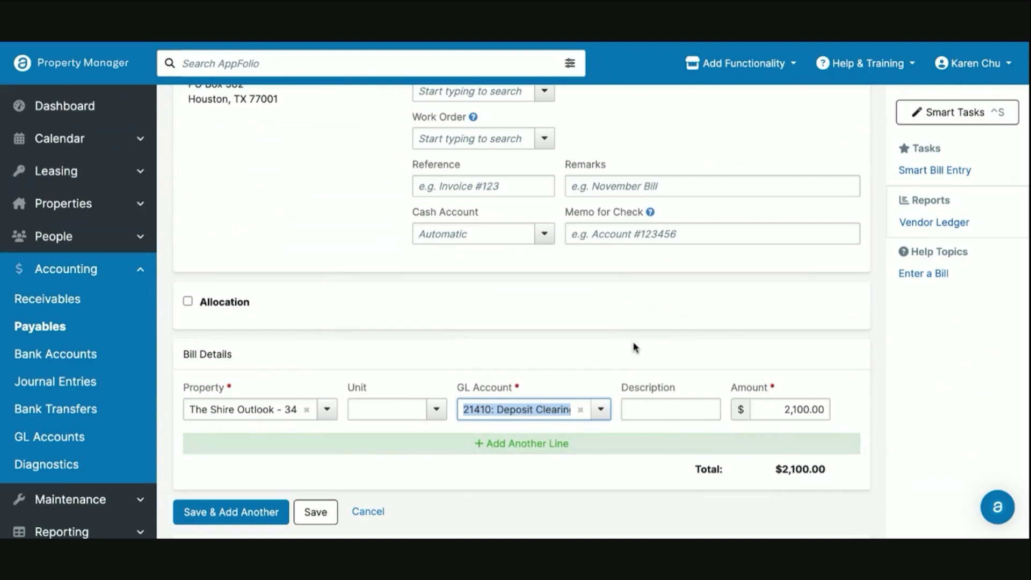
scroll(634, 357, "down", 1)
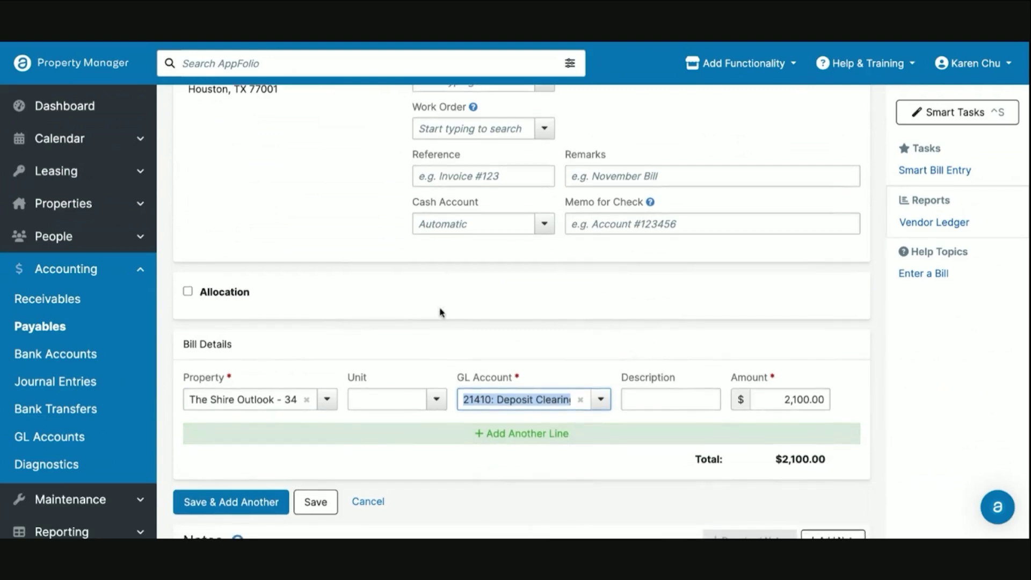
scroll(419, 320, "down", 1)
left_click(327, 451)
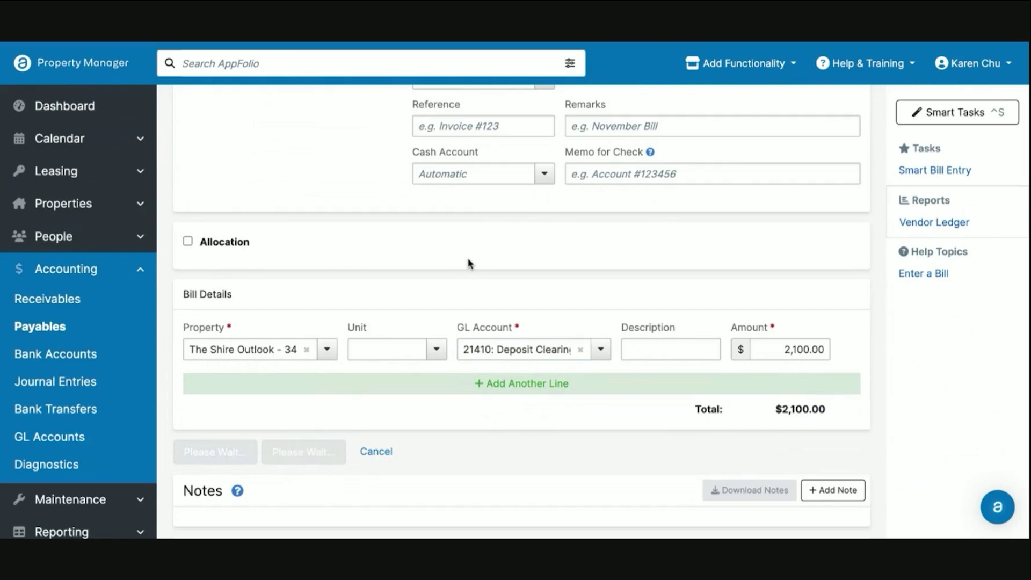
scroll(564, 360, "down", 1)
scroll(352, 327, "down", 1)
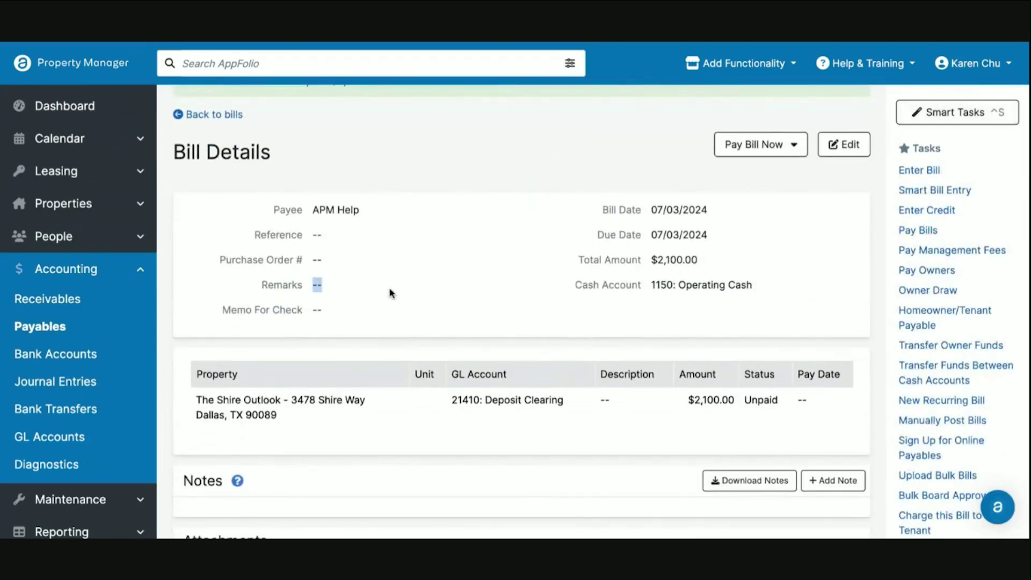
Edit the saved APM Help bill to add the remark 'Transfer of Rent Payment to new unit'.
left_click(836, 155)
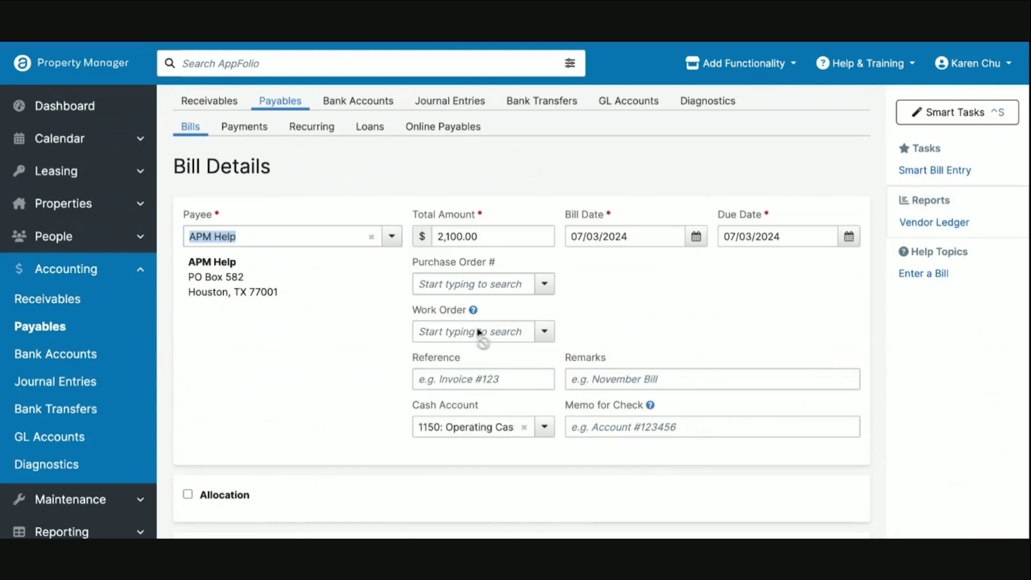
scroll(610, 322, "down", 2)
left_click(618, 272)
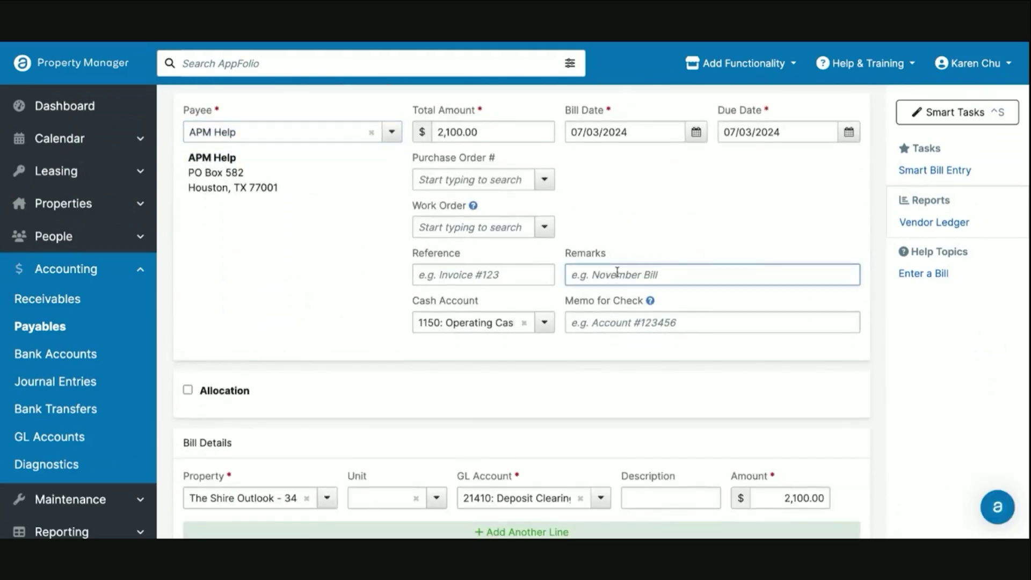
type("Transfer of R")
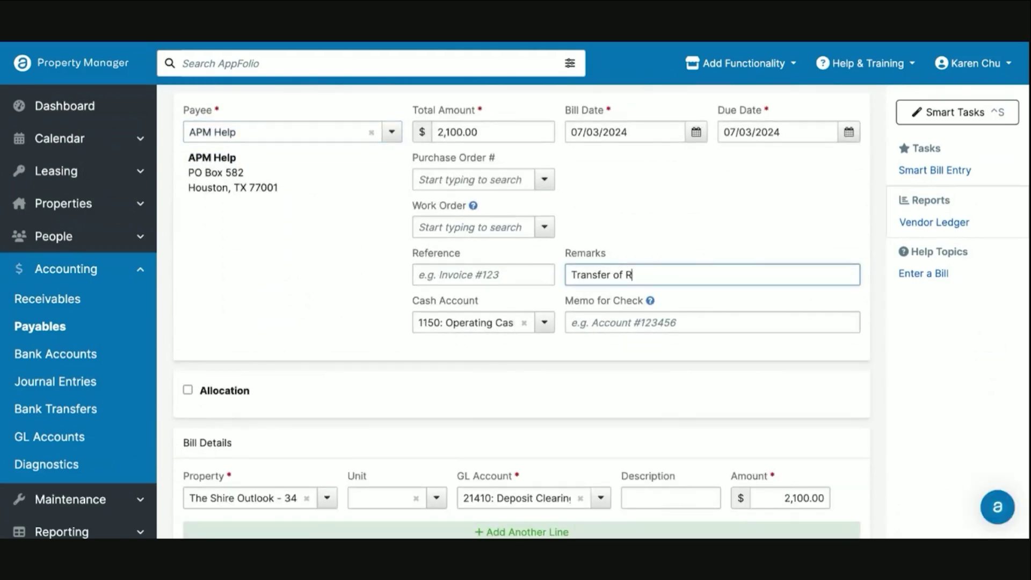
type("ent Payment to new unit")
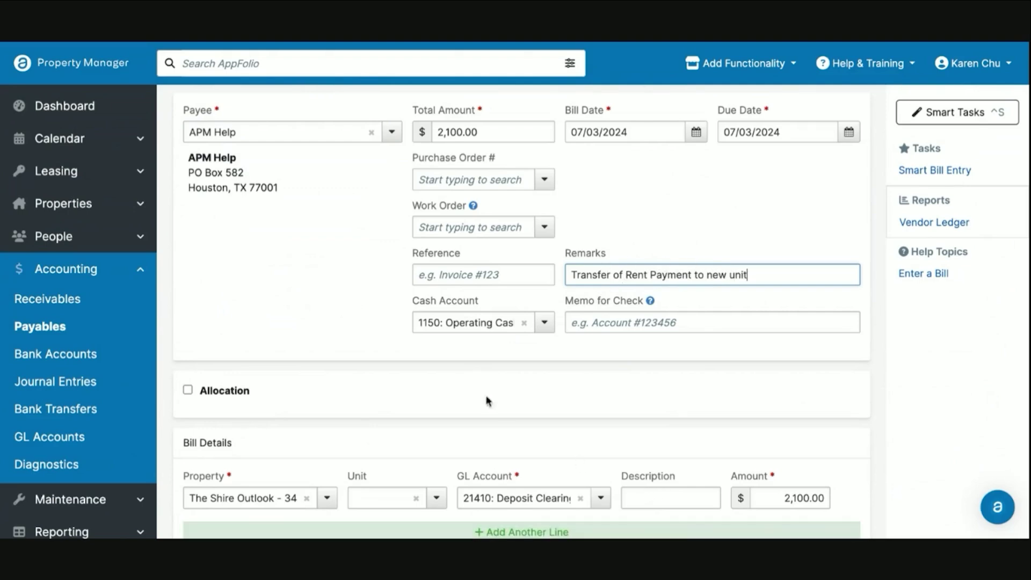
scroll(282, 310, "down", 3)
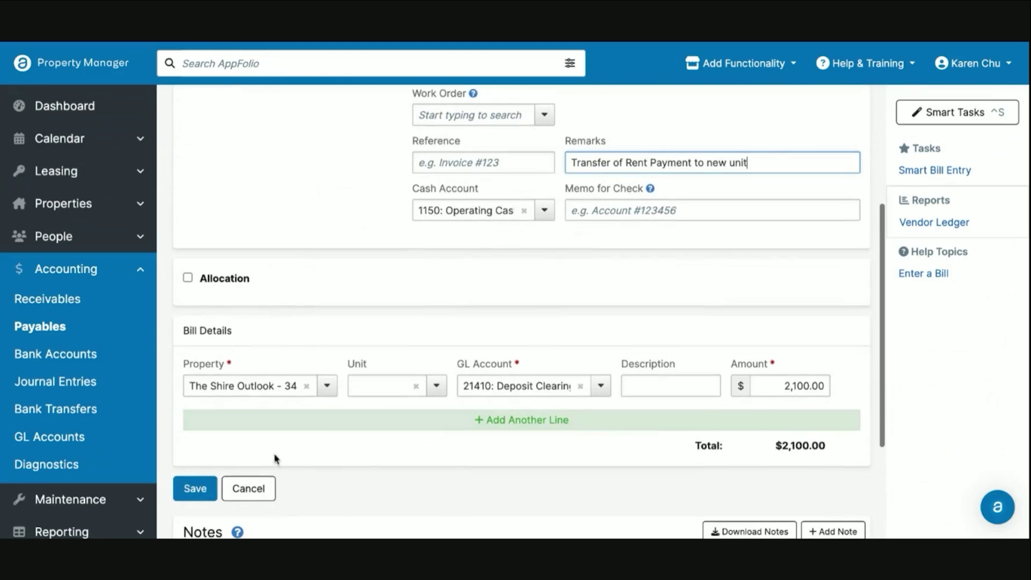
left_click(196, 489)
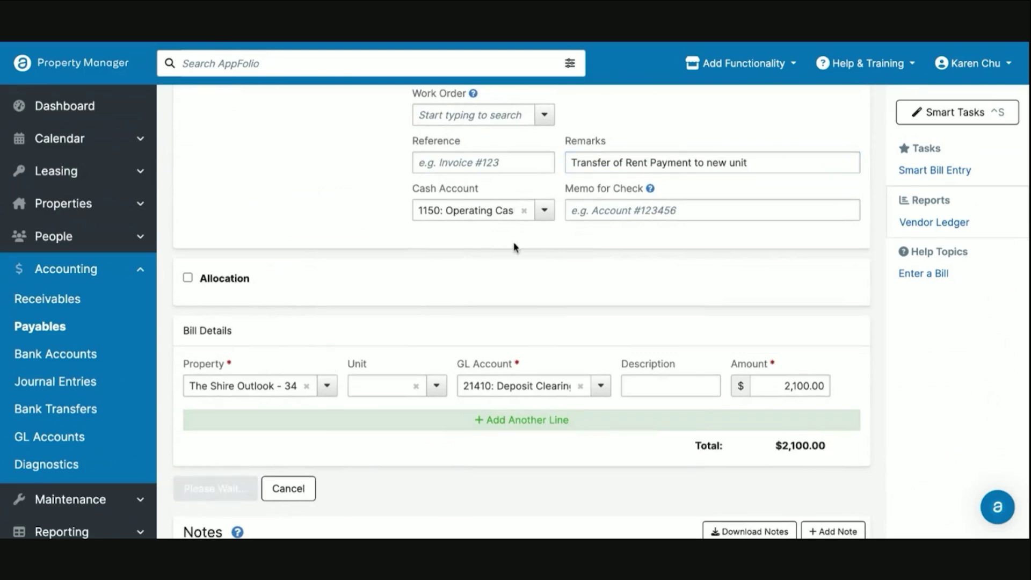
Pay the $2,100.00 APM Help bill as an Other payment referenced 'Transfer'.
left_click(757, 228)
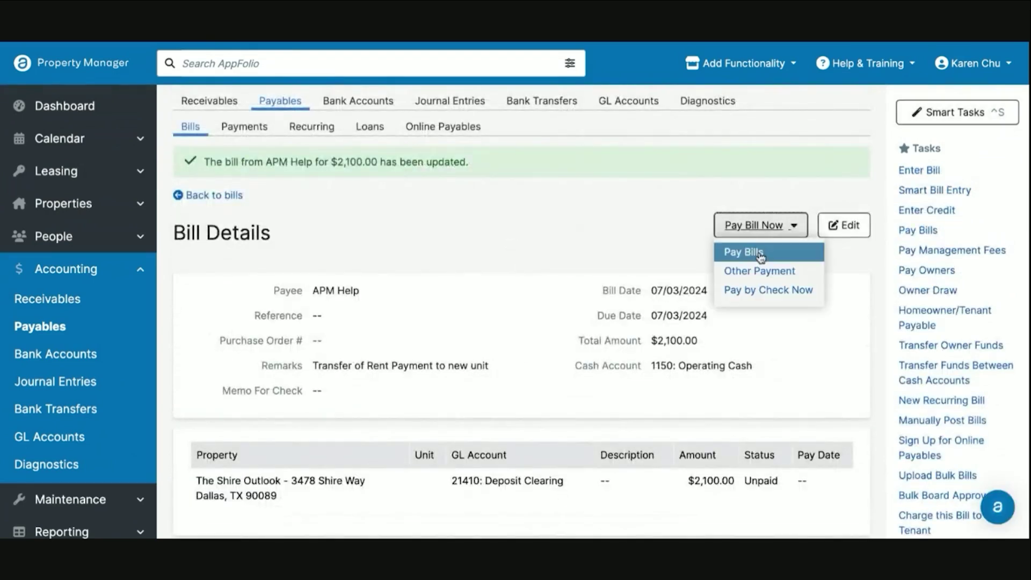
left_click(772, 271)
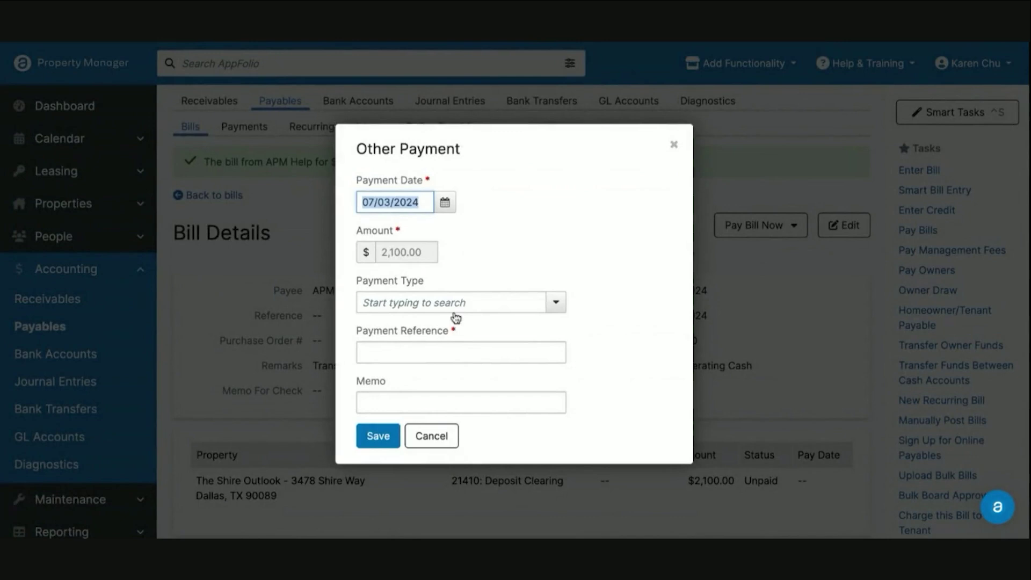
left_click(490, 310)
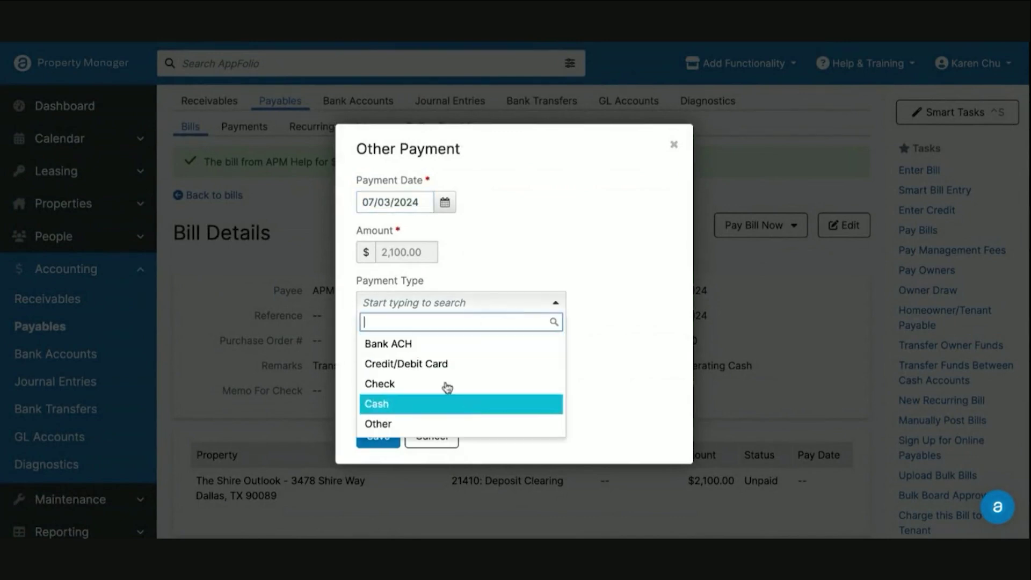
left_click(461, 424)
left_click(428, 359)
type("Tran")
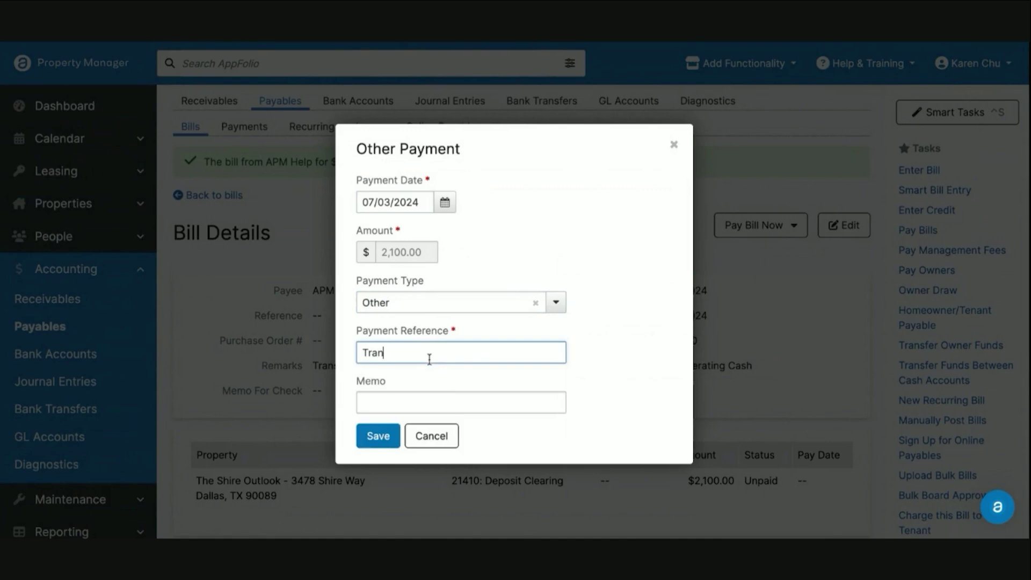
type("sfer")
left_click(377, 435)
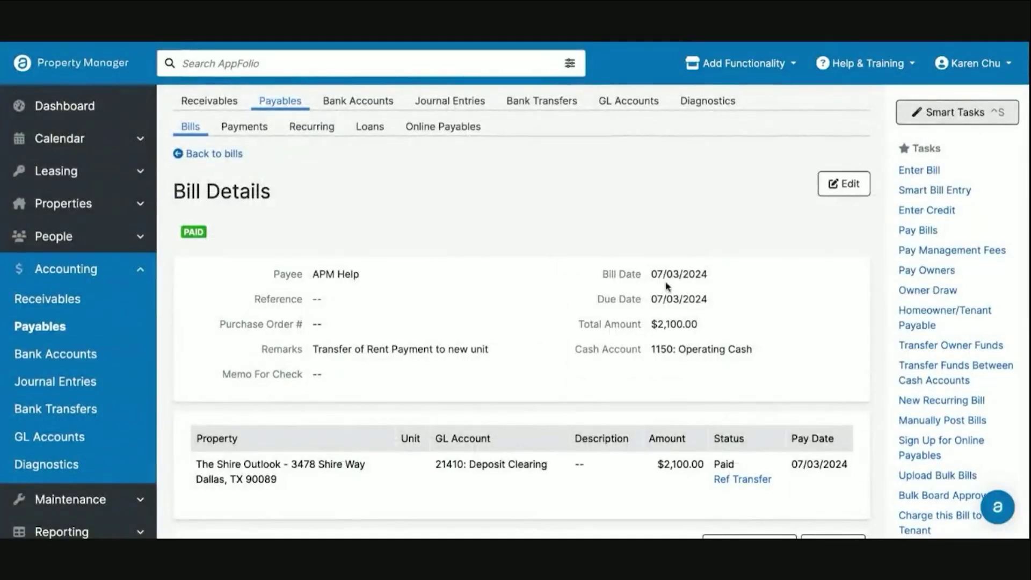
left_click_drag(591, 278, 744, 276)
left_click(687, 212)
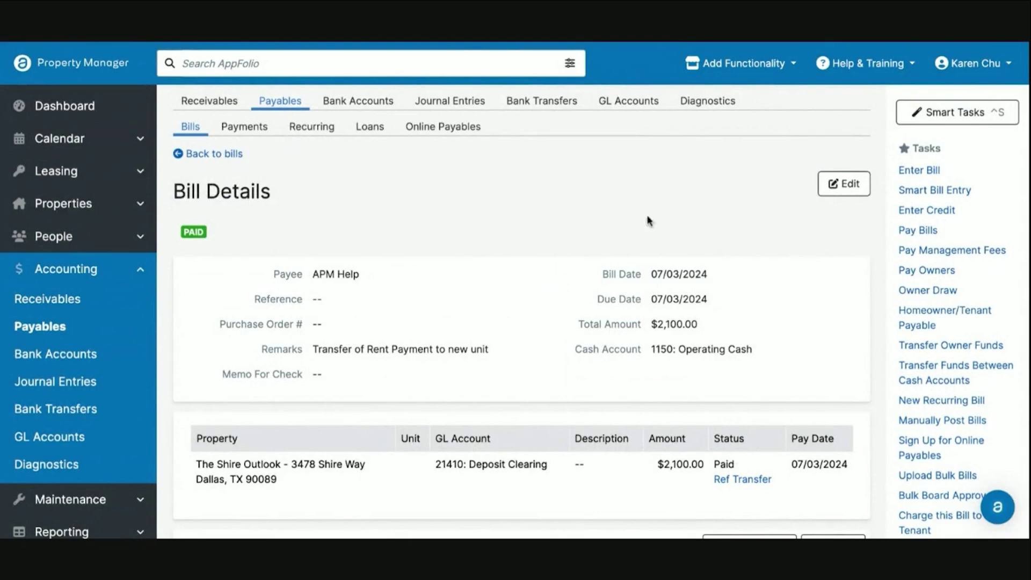
left_click_drag(602, 275, 727, 274)
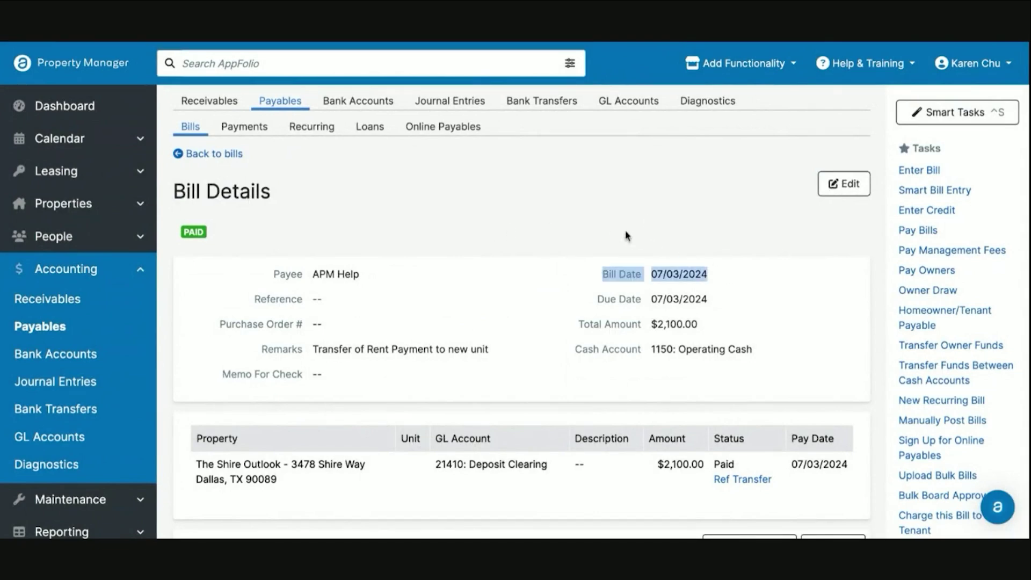
scroll(642, 284, "down", 1)
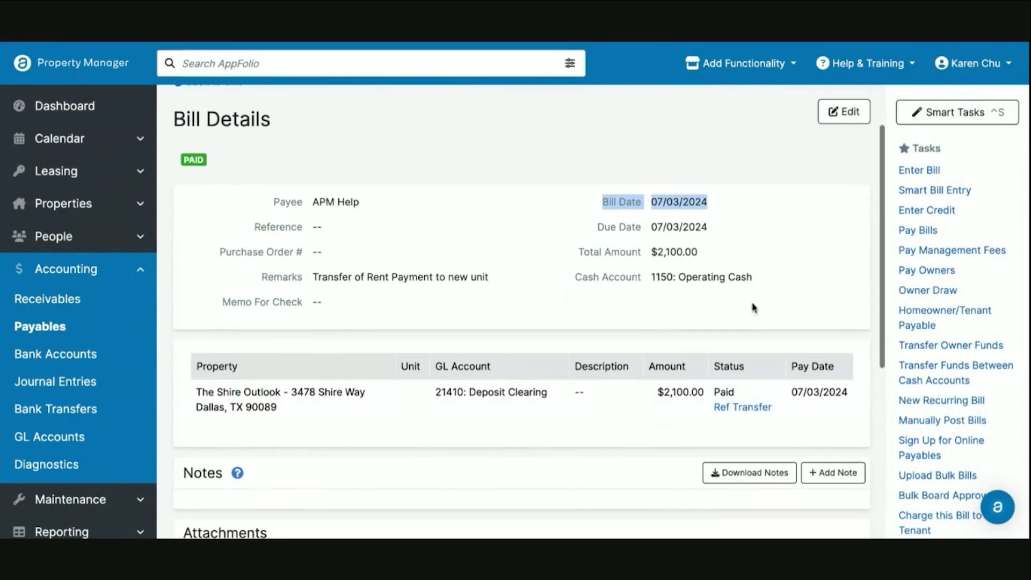
double_click(678, 392)
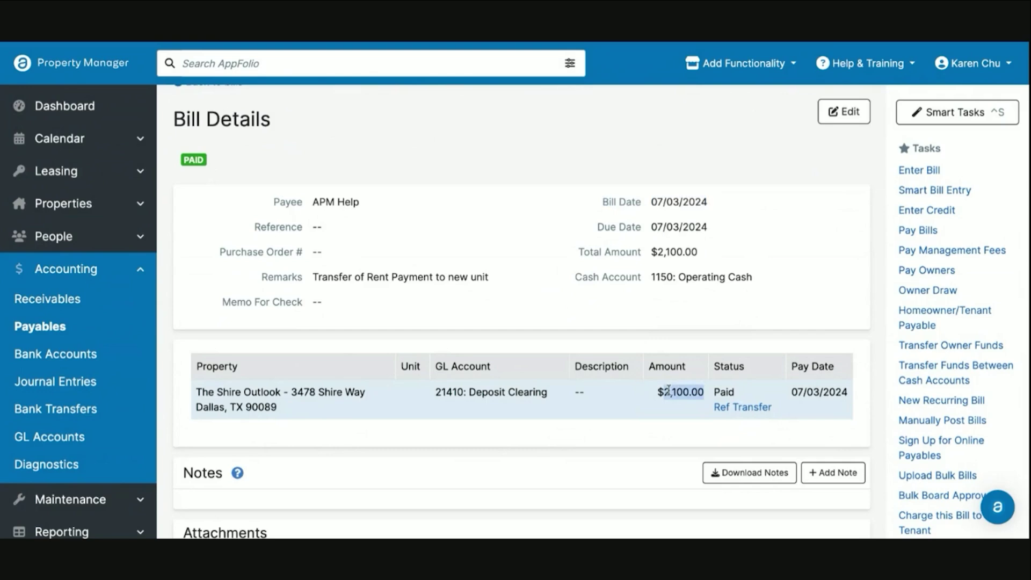
left_click(525, 157)
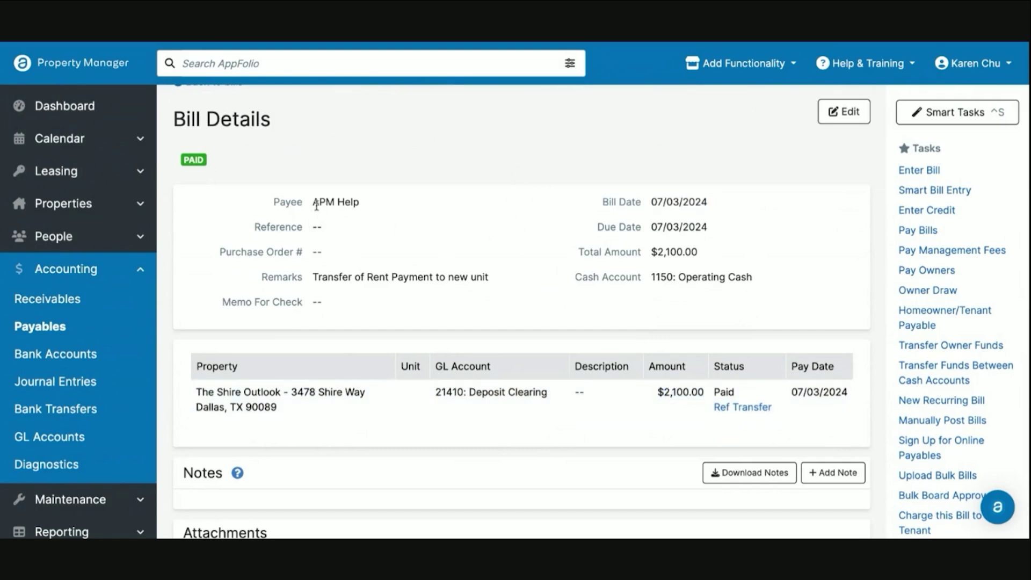
left_click_drag(272, 207, 373, 207)
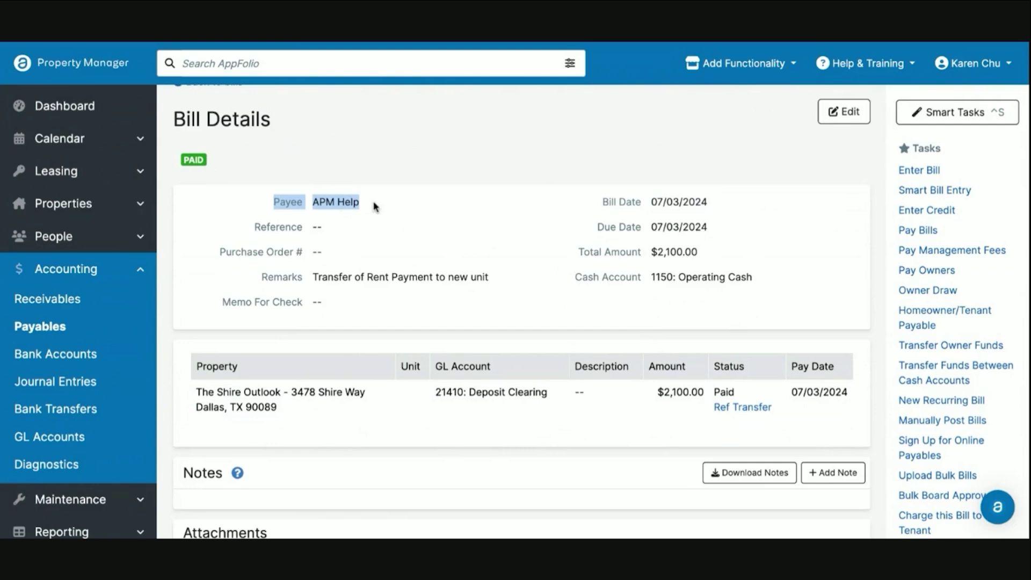
left_click(424, 149)
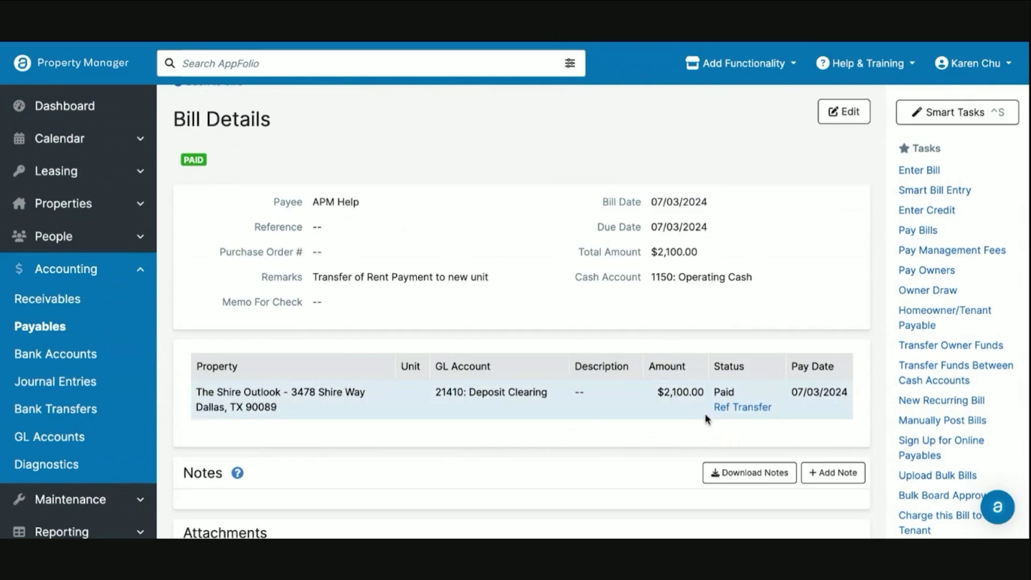
left_click_drag(689, 407, 846, 411)
left_click(695, 159)
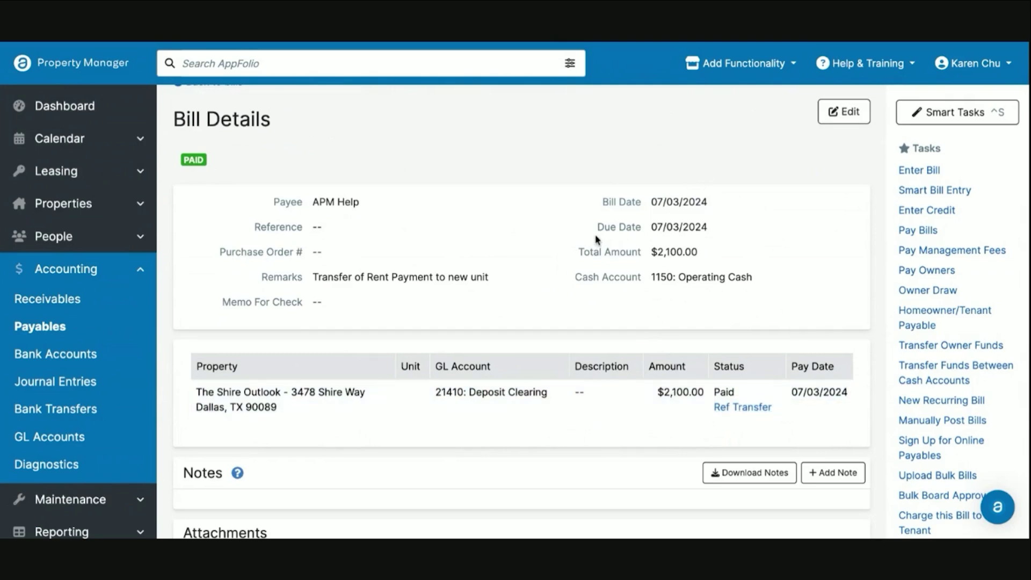
scroll(613, 290, "up", 1)
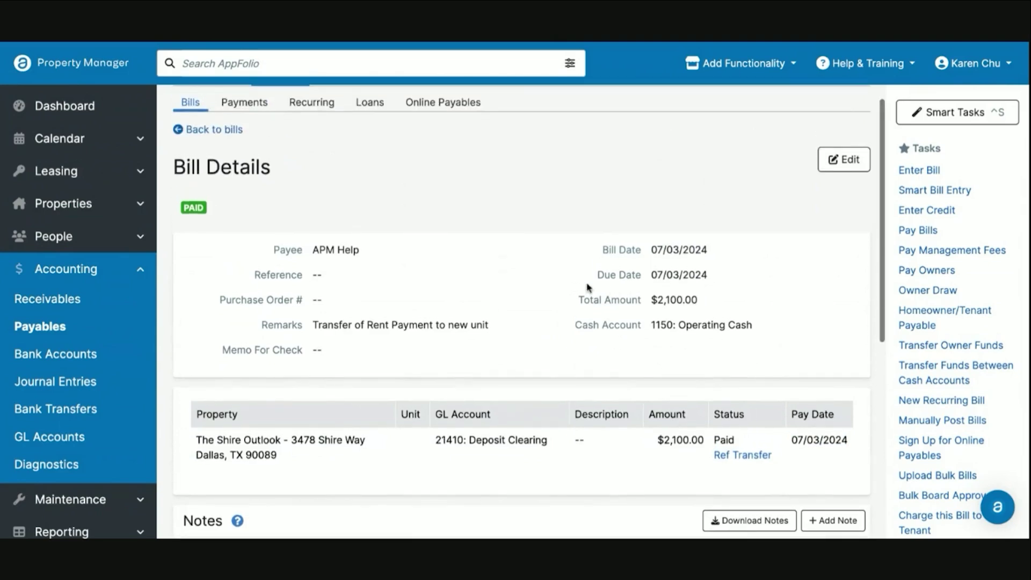
scroll(465, 281, "up", 1)
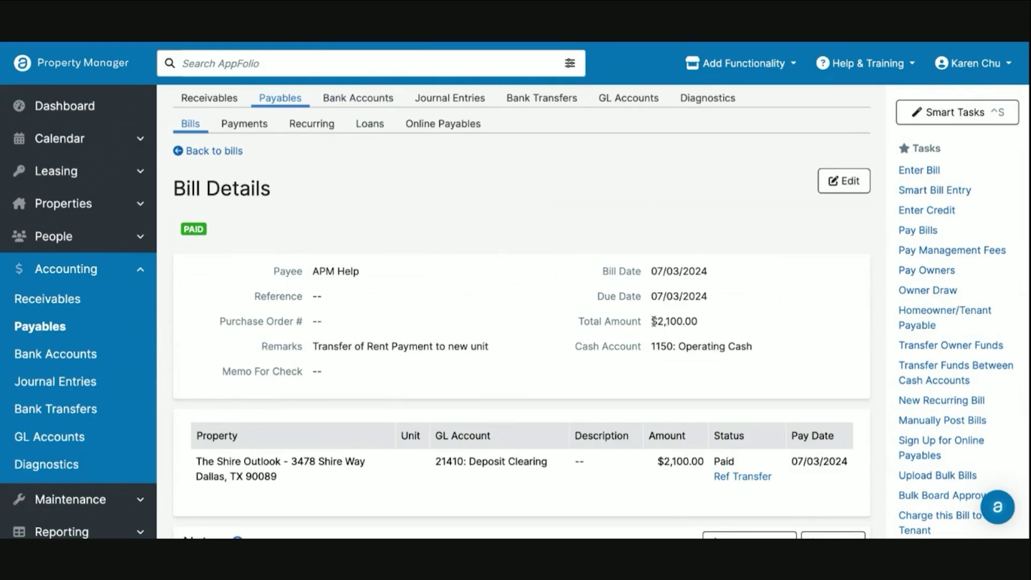
left_click_drag(652, 321, 704, 320)
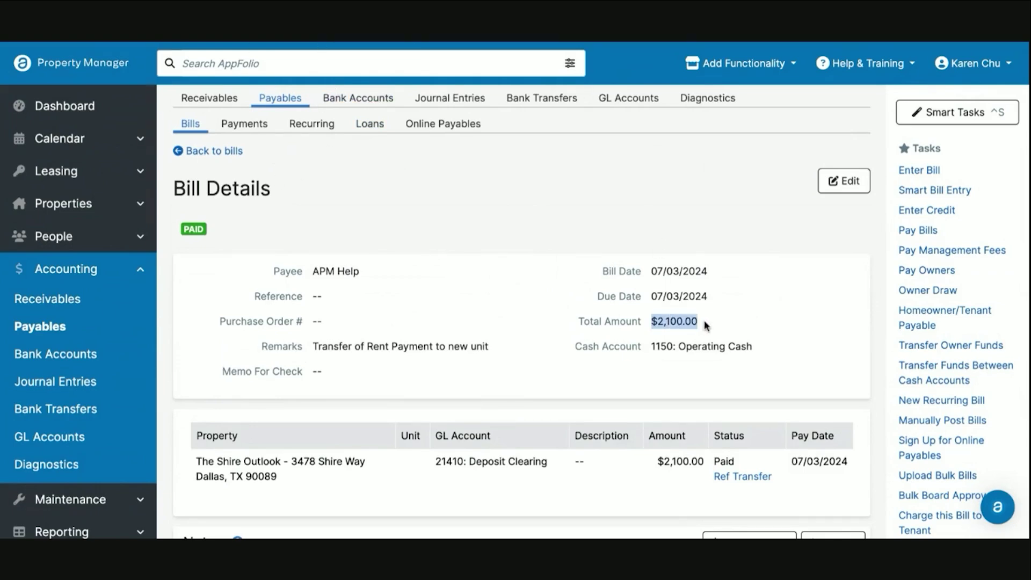
Search for the tenant and open their Rivendalle Unit 1 record.
left_click(439, 71)
type("bil")
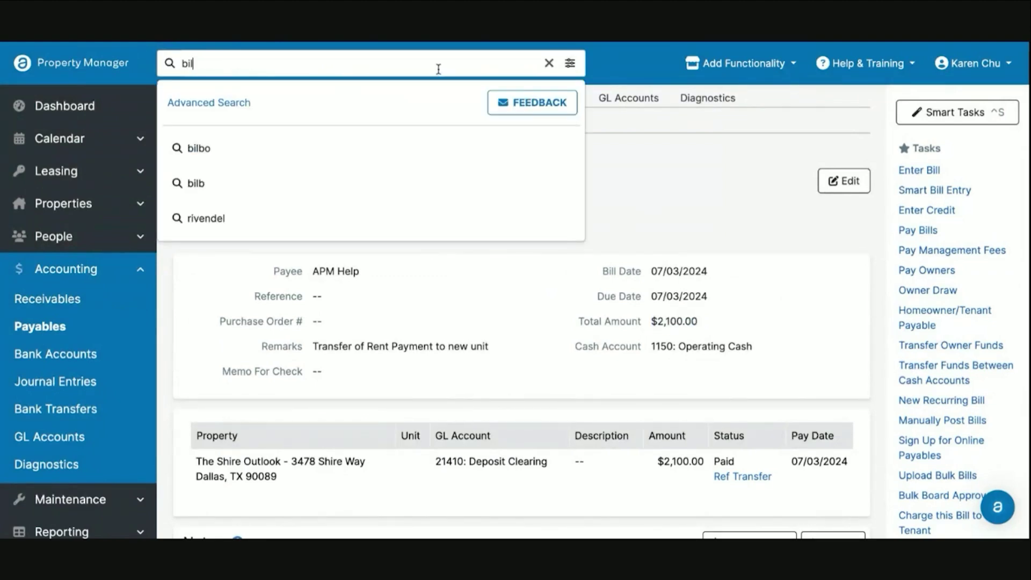
type("bo")
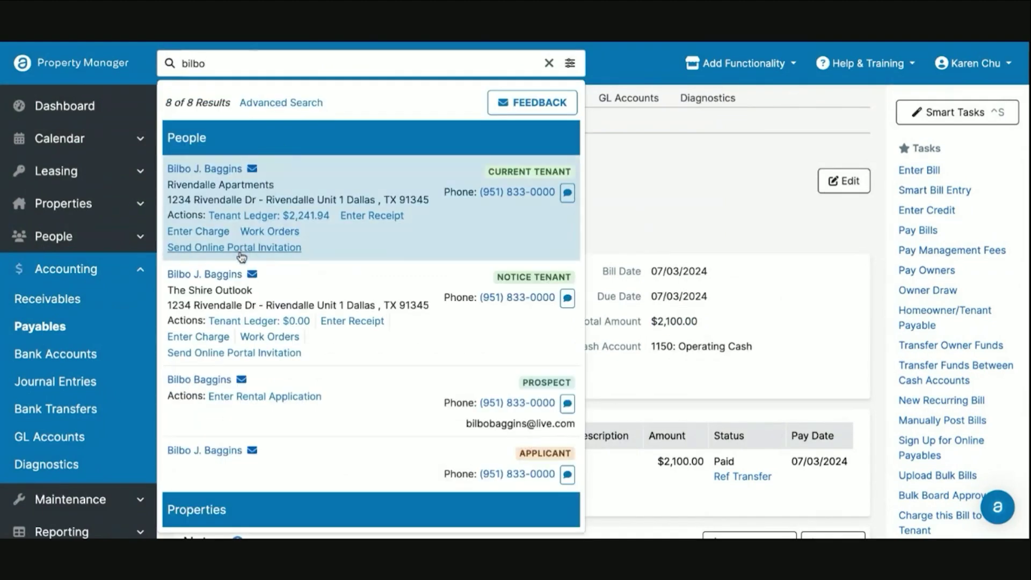
left_click(223, 171)
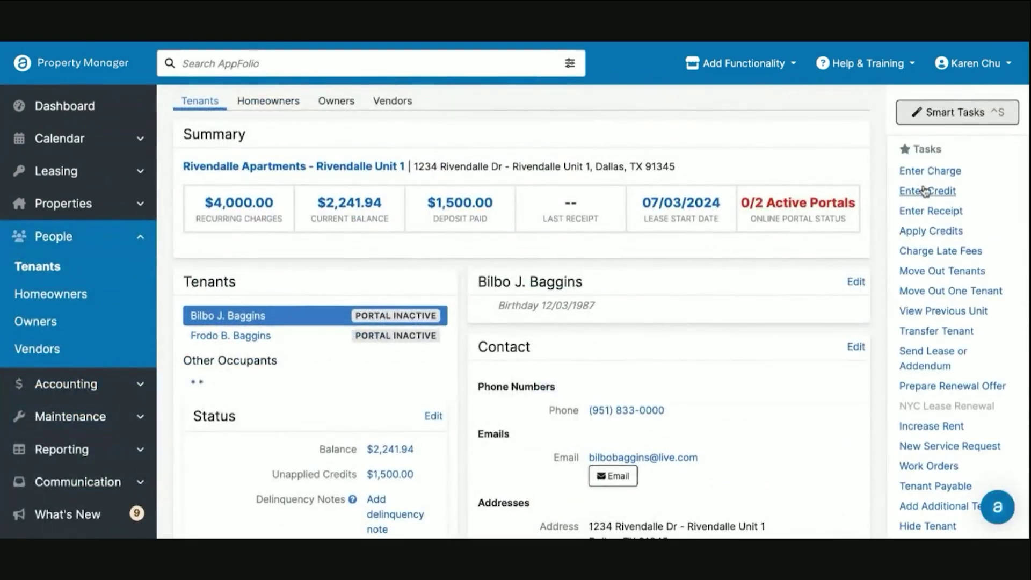
Save a 2,100.00 receipt with a transfer remark and no reference.
left_click(896, 215)
left_click(486, 232)
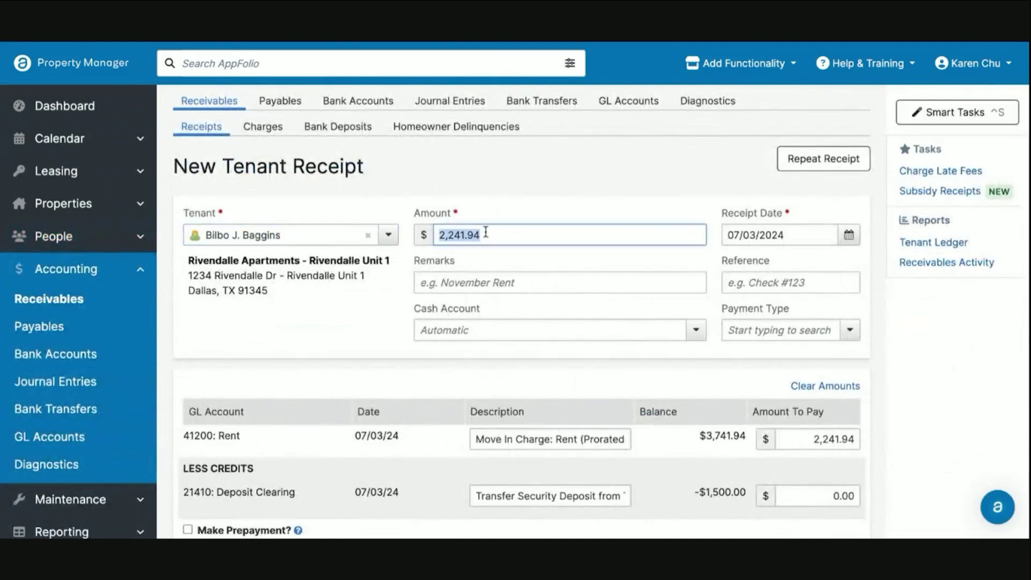
type("2100")
left_click(543, 185)
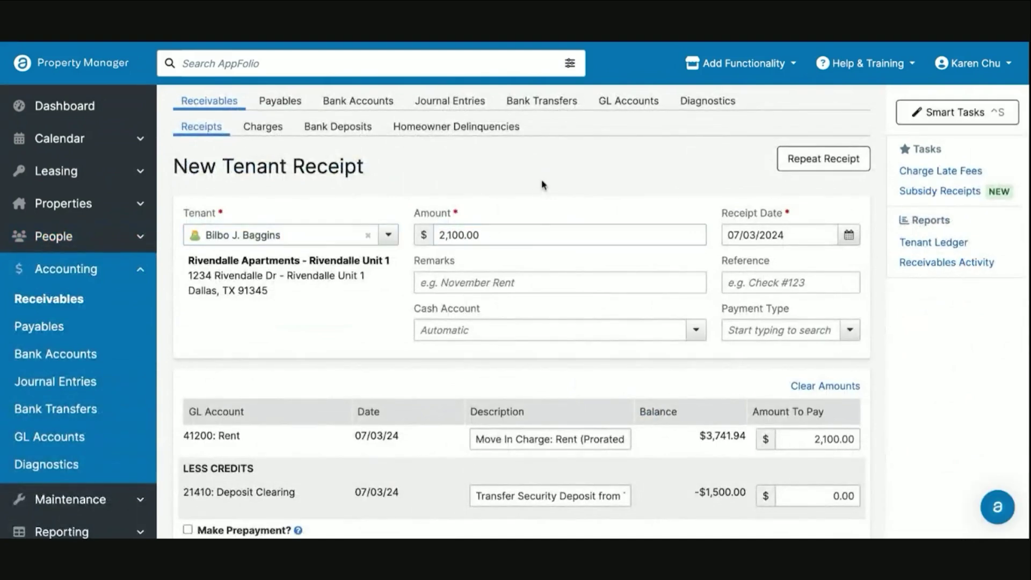
left_click(514, 279)
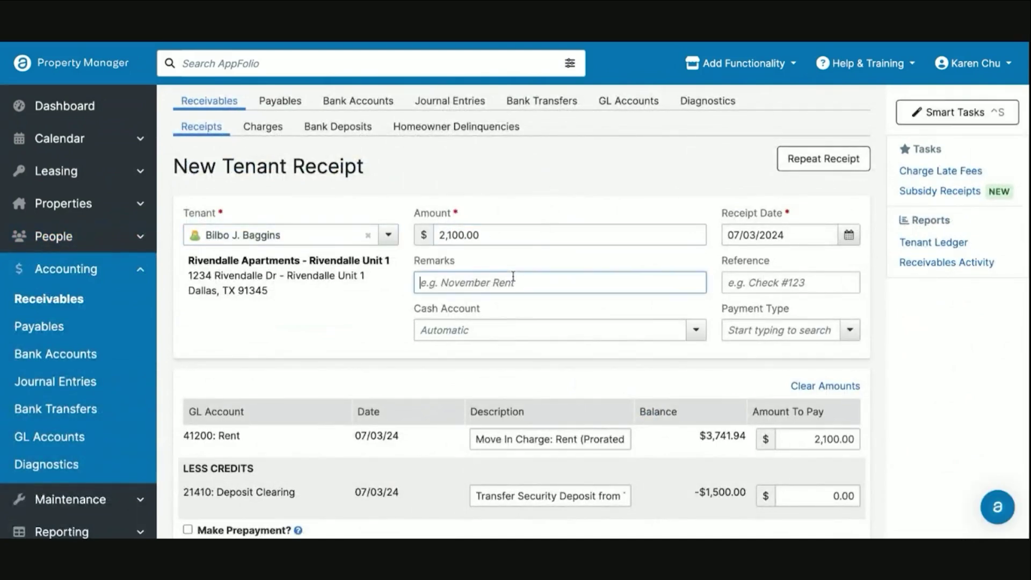
type("Transferred from the Shire Outlook")
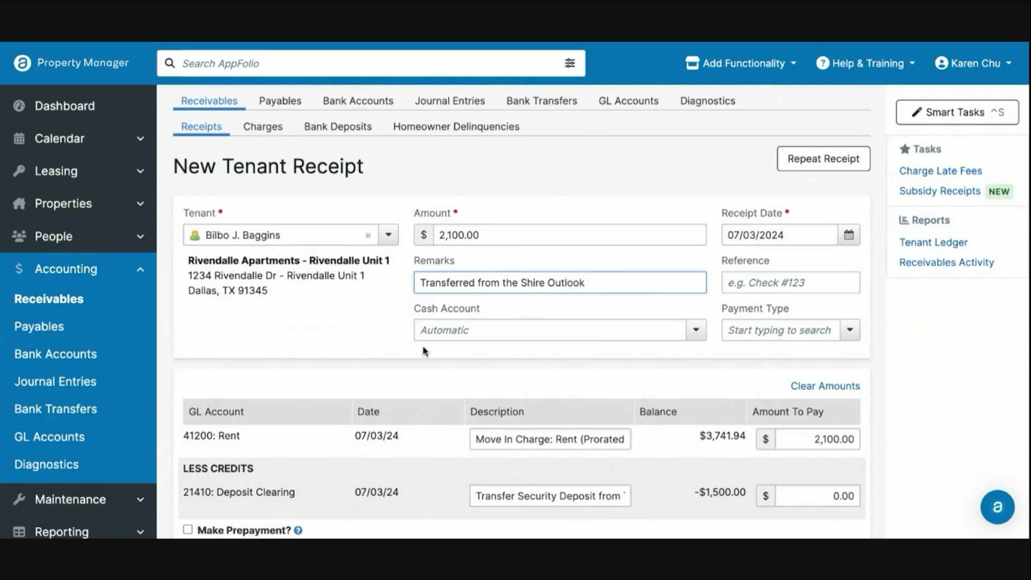
left_click(826, 287)
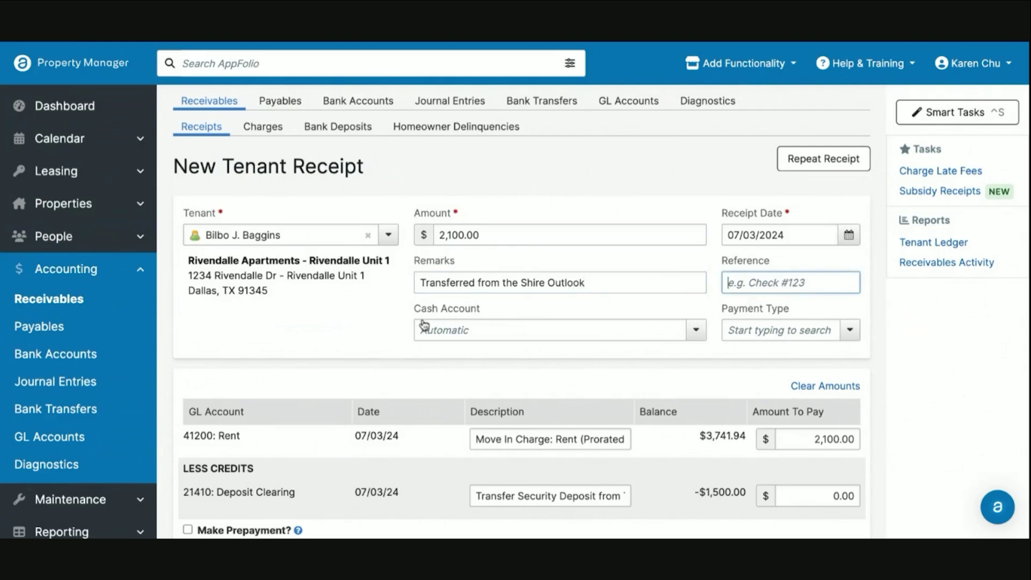
left_click(360, 317)
scroll(362, 316, "down", 2)
scroll(384, 298, "down", 3)
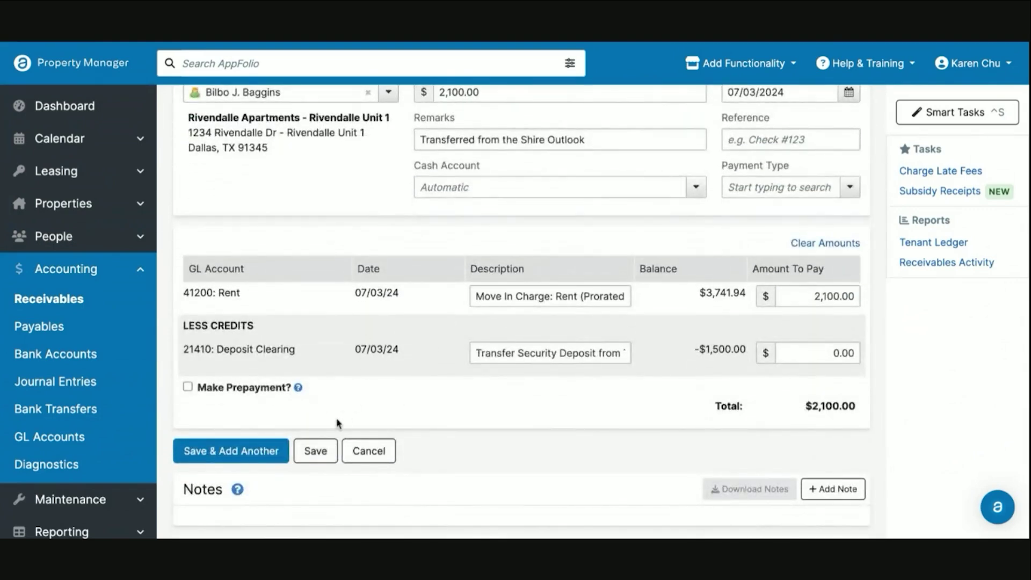
left_click(312, 452)
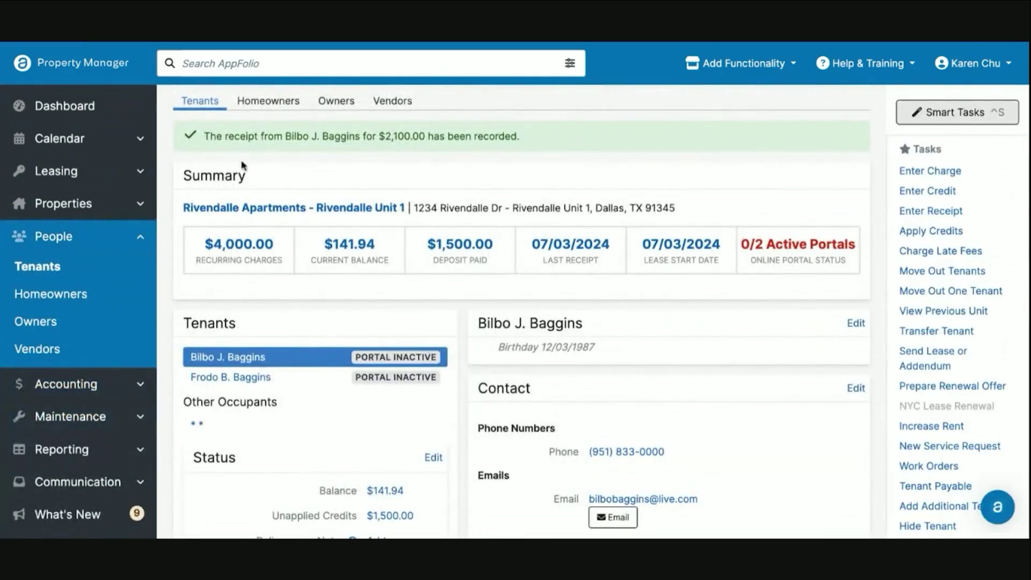
Open the Rivendalle Unit 1 tenant ledger and then the 2,100.00 receipt's detail page.
triple_click(400, 135)
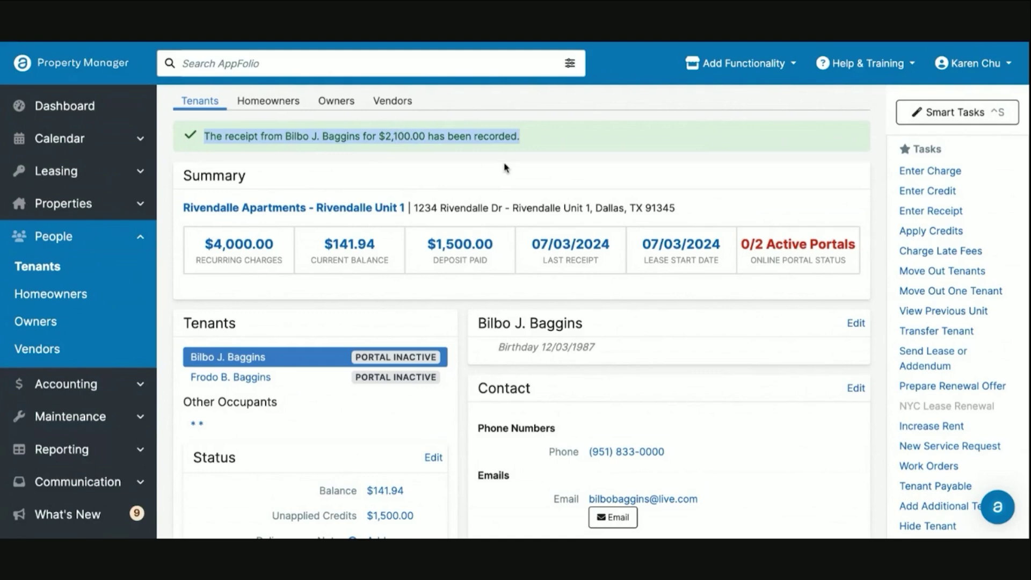
left_click(422, 159)
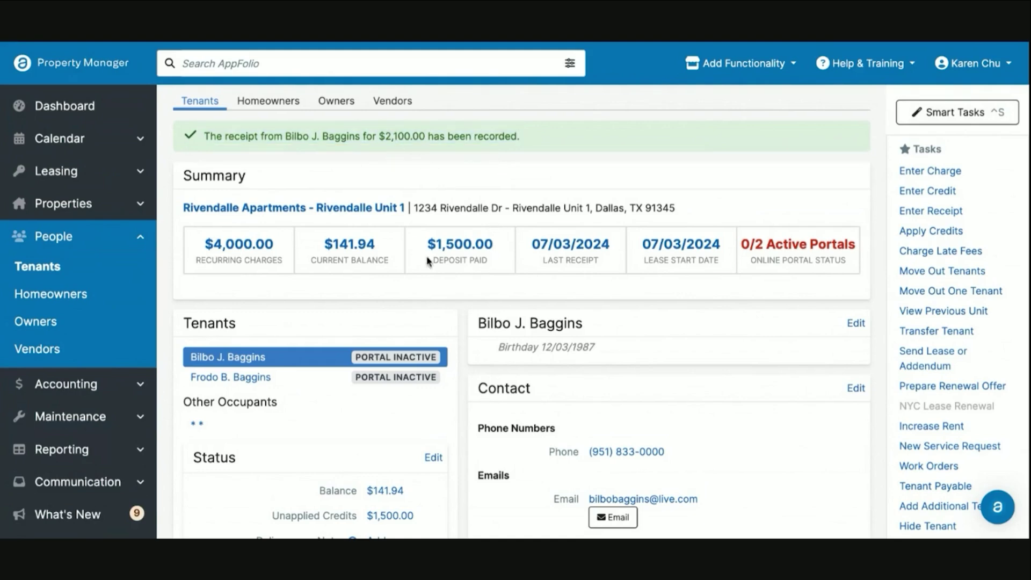
left_click(344, 252)
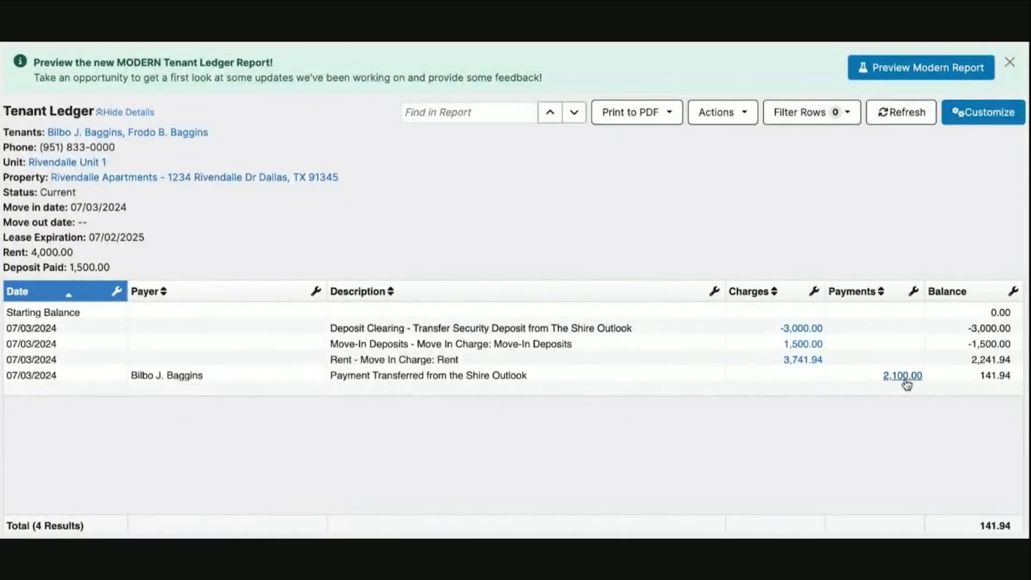
left_click(905, 378)
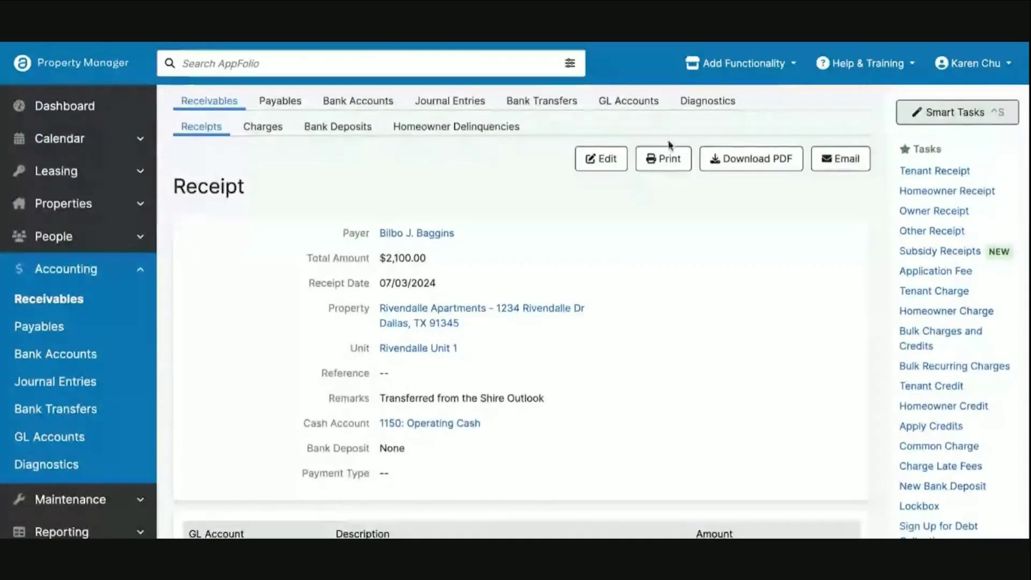
Make a new bank deposit of the 2,100.00 receipt to 1235 Yale Street HOA (4520) OP.
left_click(944, 486)
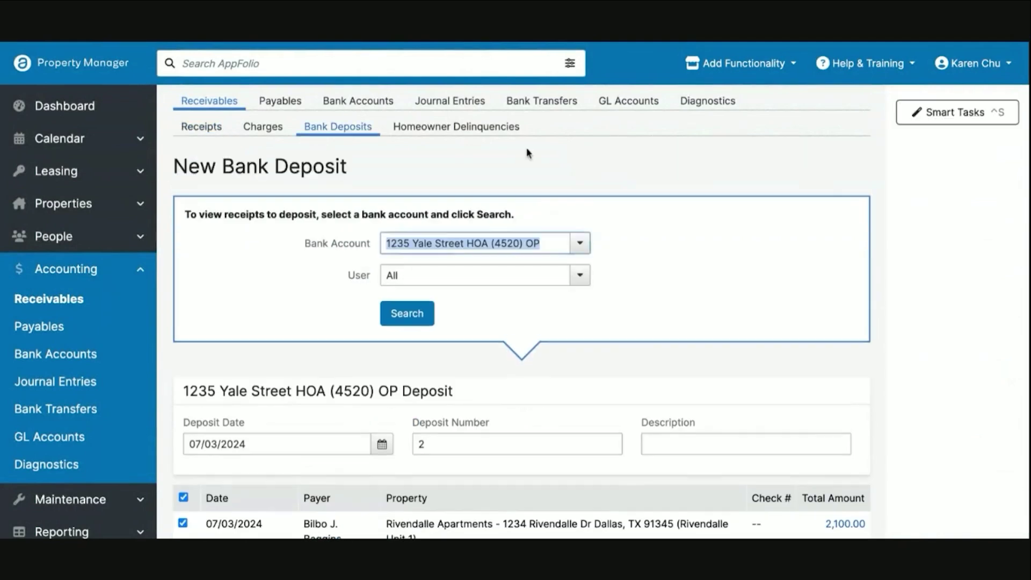
scroll(294, 294, "down", 2)
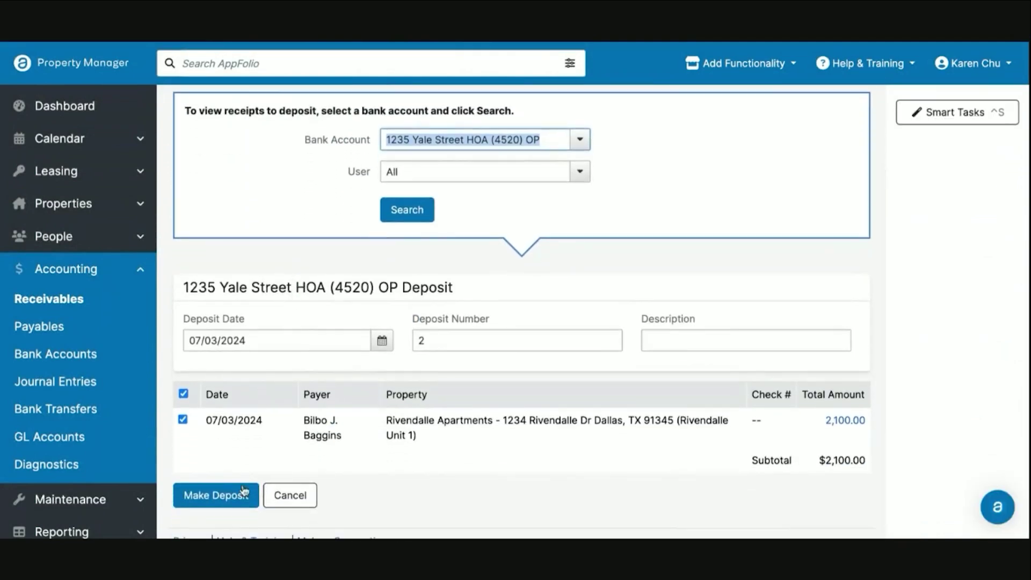
left_click(241, 500)
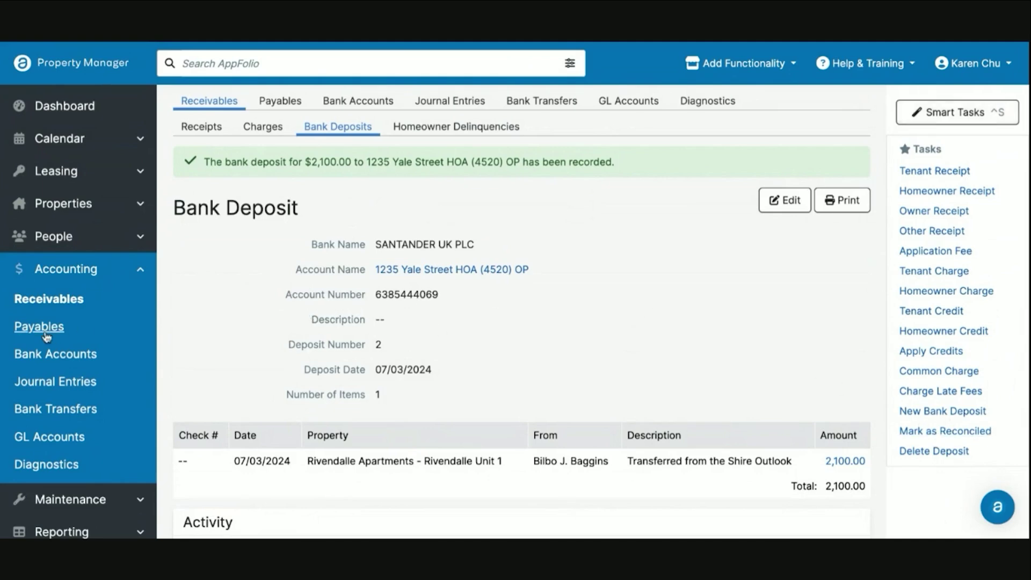
From Payables, open the APM Help bill's Transfer payment and mark it as reconciled.
left_click(46, 336)
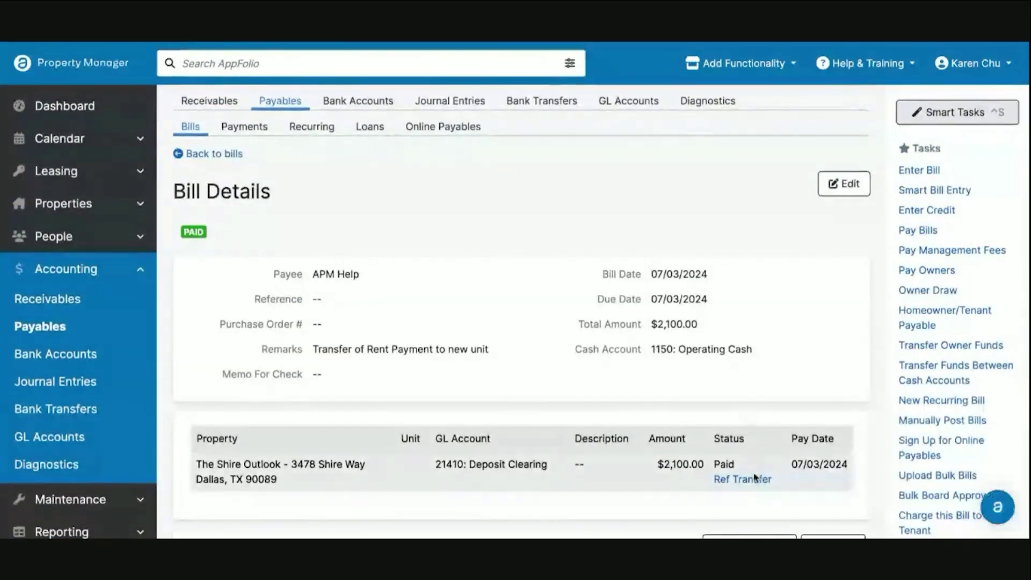
left_click(742, 480)
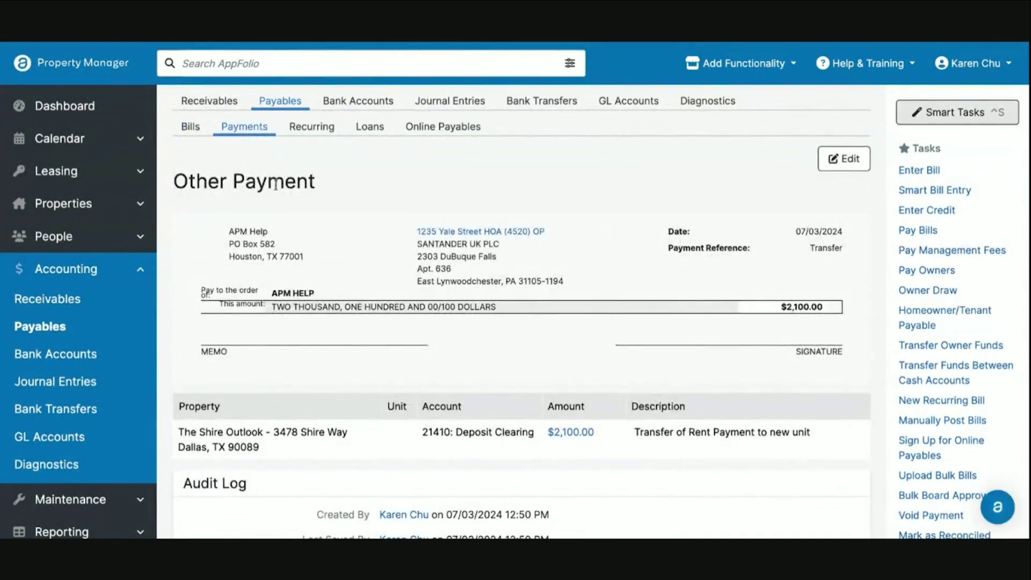
triple_click(256, 183)
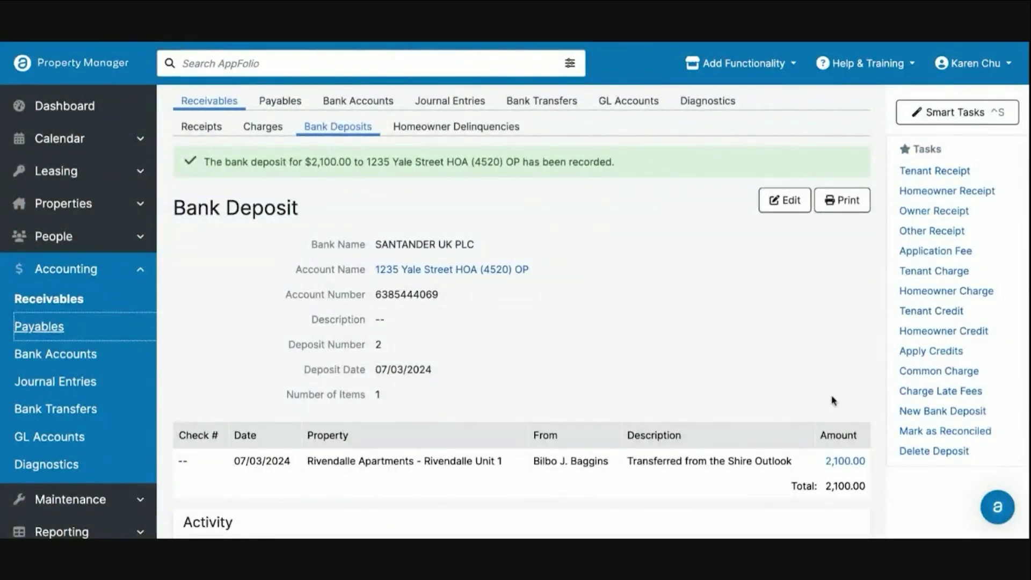
left_click(940, 433)
left_click(403, 214)
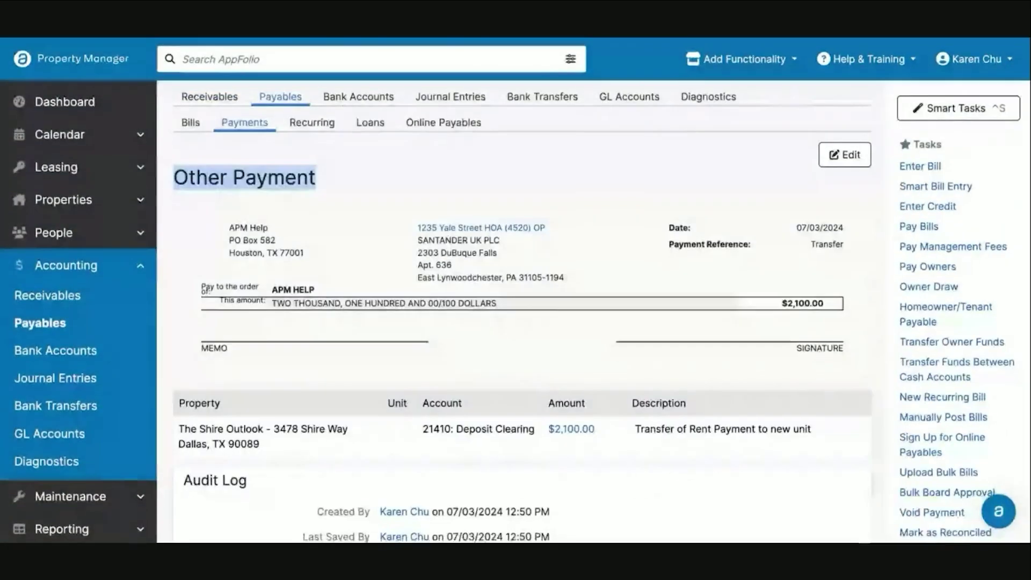
scroll(940, 408, "down", 3)
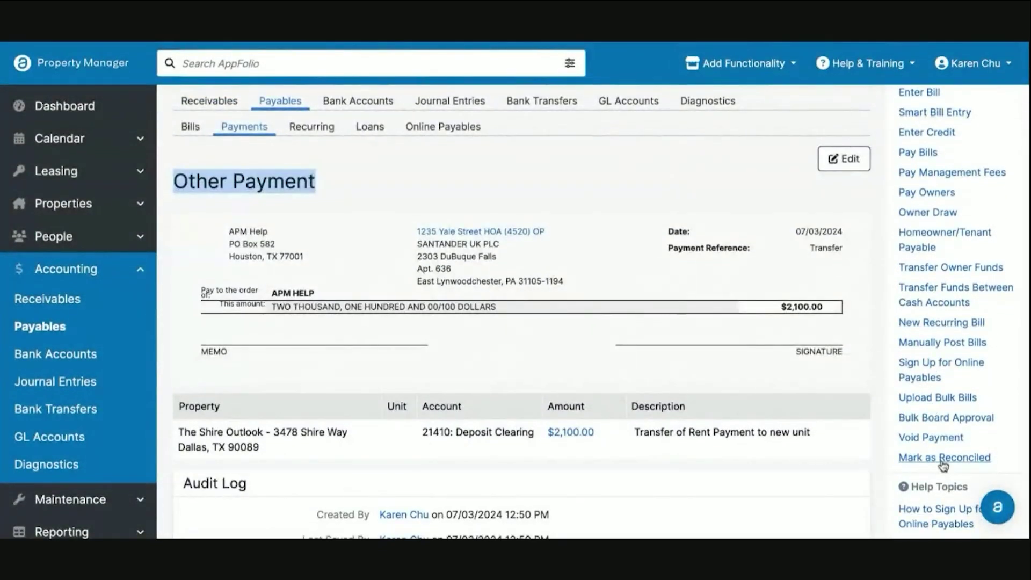
left_click(943, 460)
left_click(437, 215)
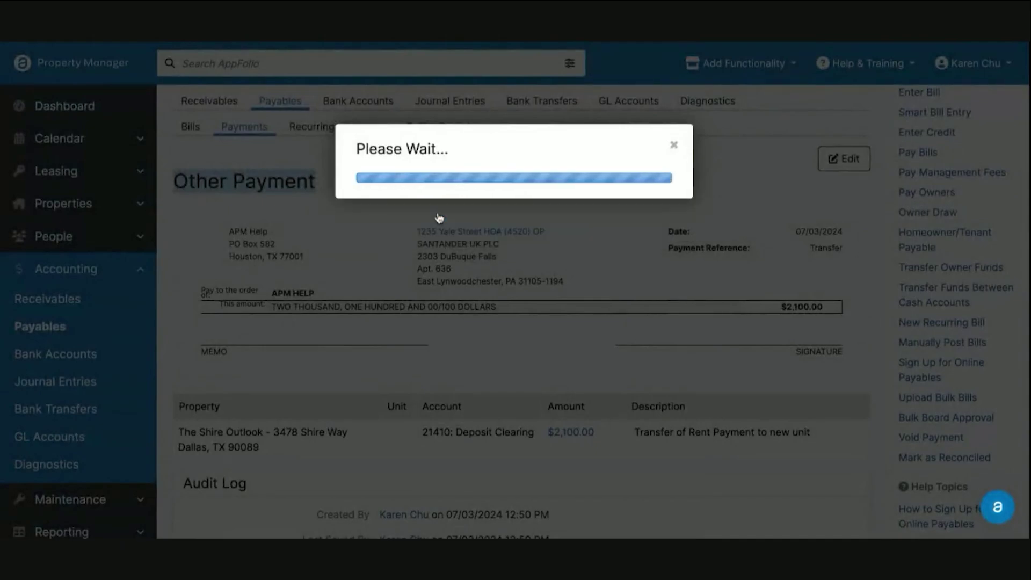